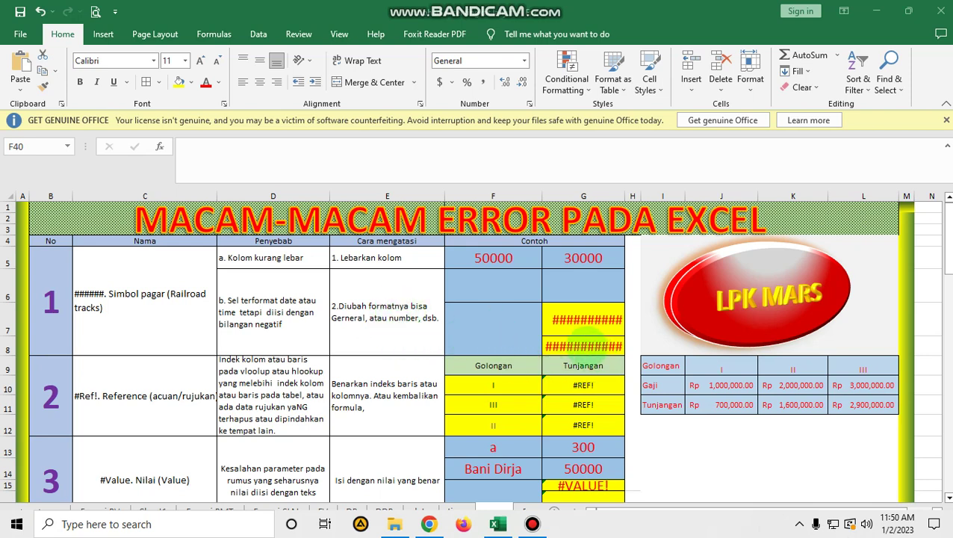
Step: Inspect the hash-symbol examples in G8 and G7, and widen column G enough to show the product in G7
left_click(583, 346)
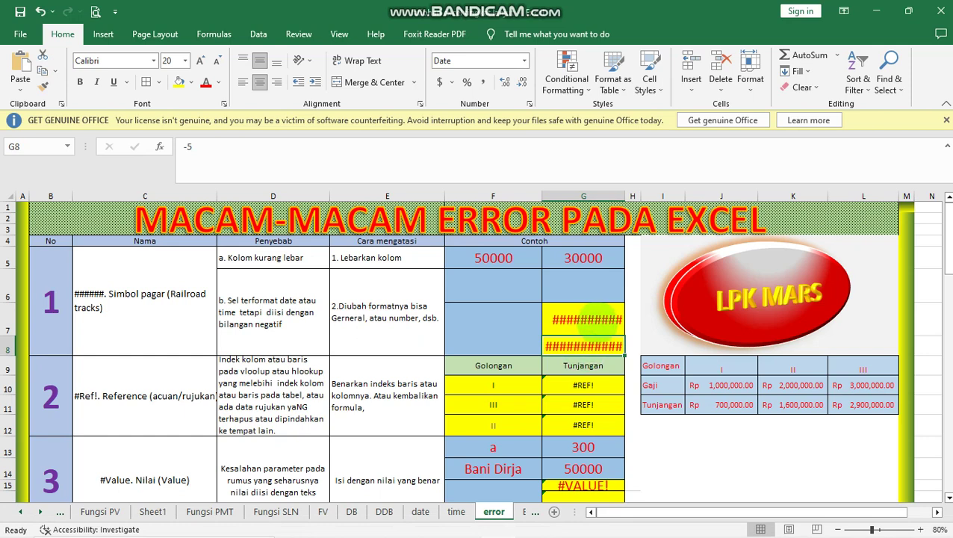
left_click(575, 317)
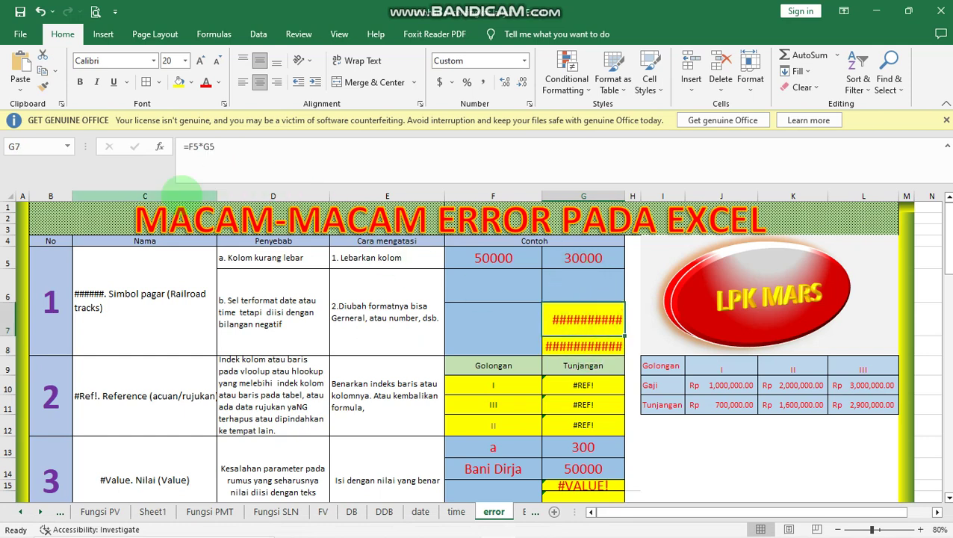
mouse_move(590, 317)
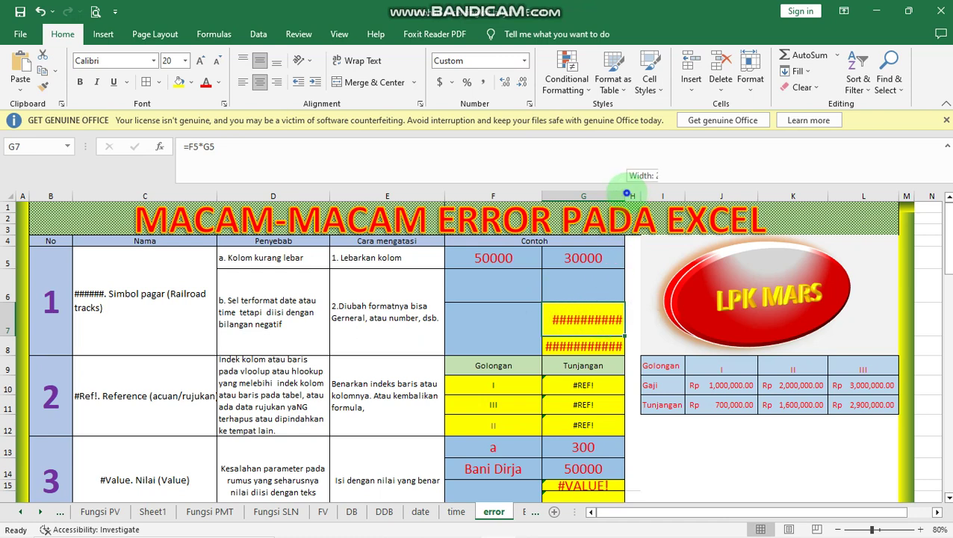
left_click_drag(627, 193, 647, 194)
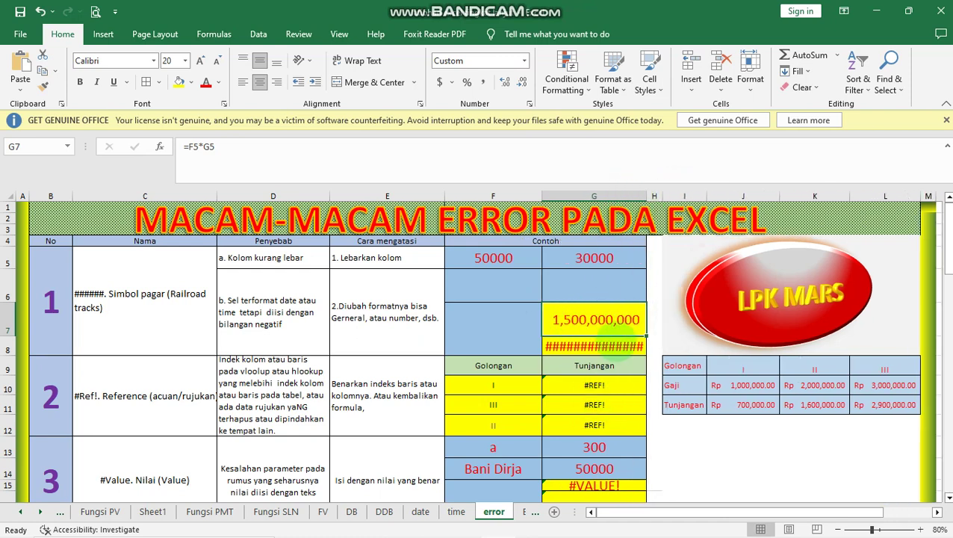
Step: Format the negative value in G8 as Number with two decimal places
left_click(609, 343)
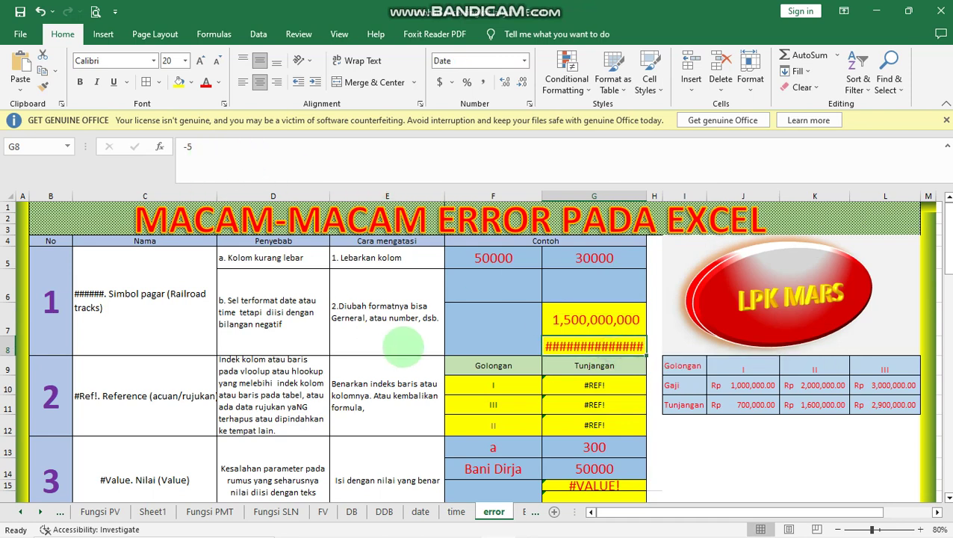
mouse_move(598, 346)
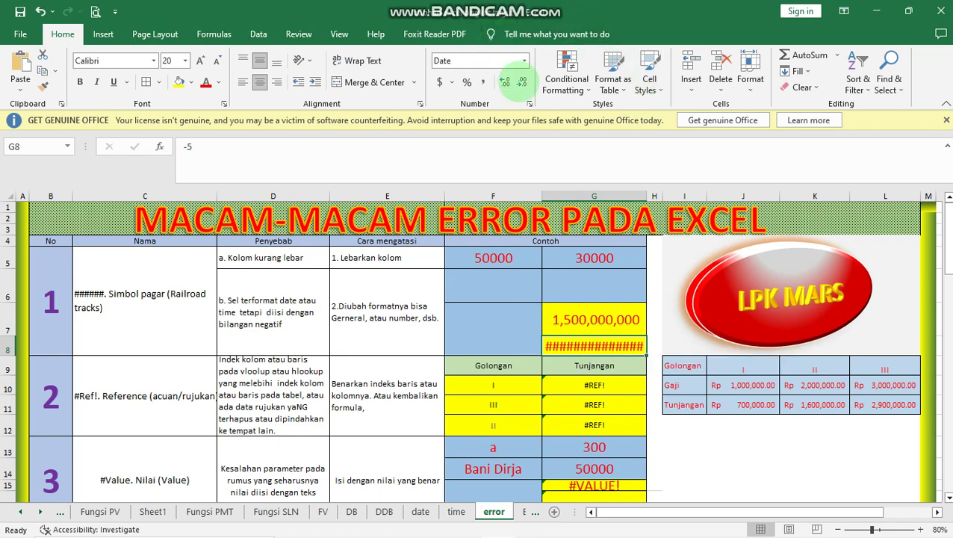
left_click(529, 103)
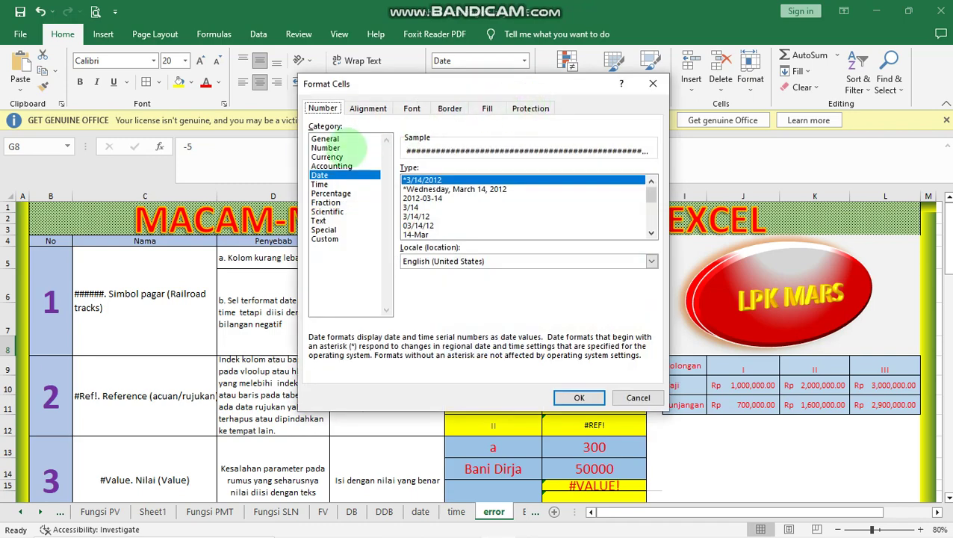
left_click(323, 147)
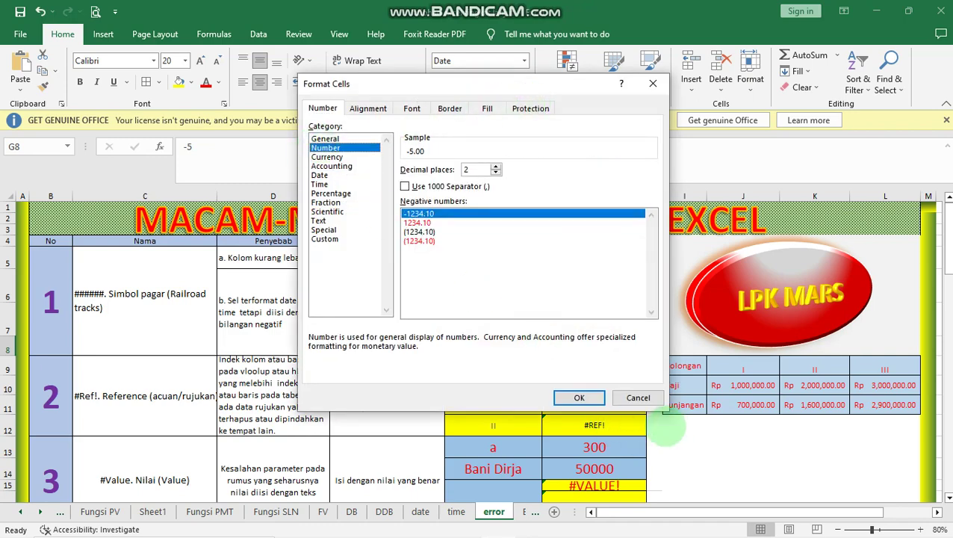
left_click(581, 397)
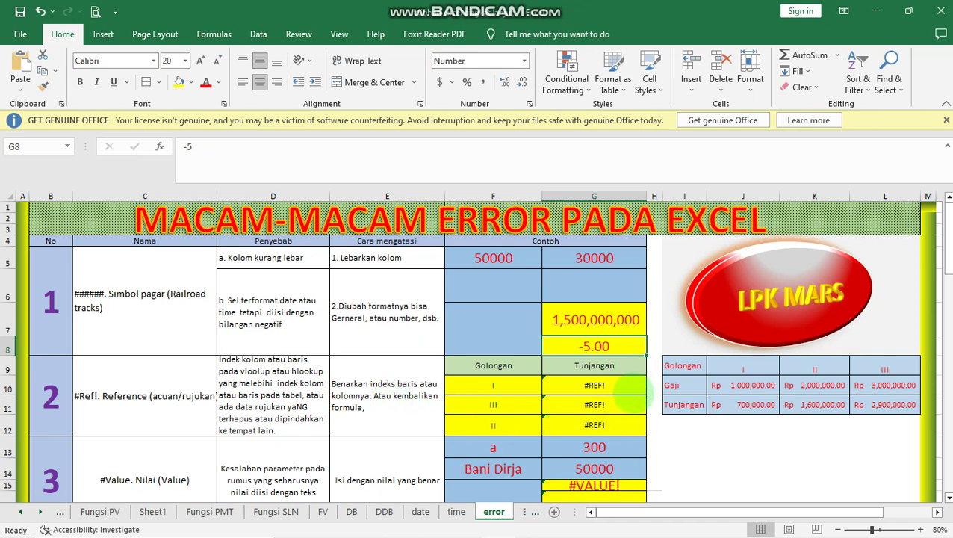
Step: Try to change the row index in the HLOOKUP formula in G10 to 3
left_click(633, 389)
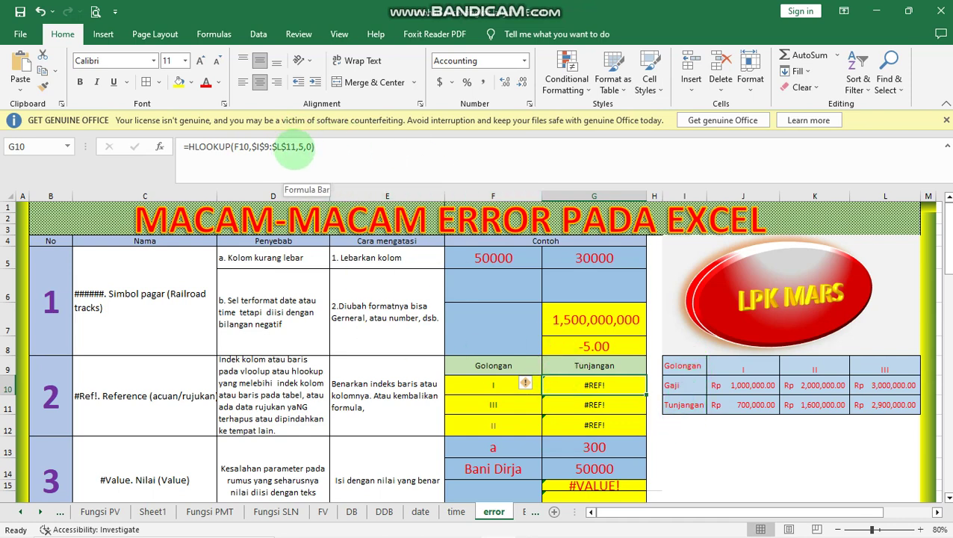
left_click(298, 146)
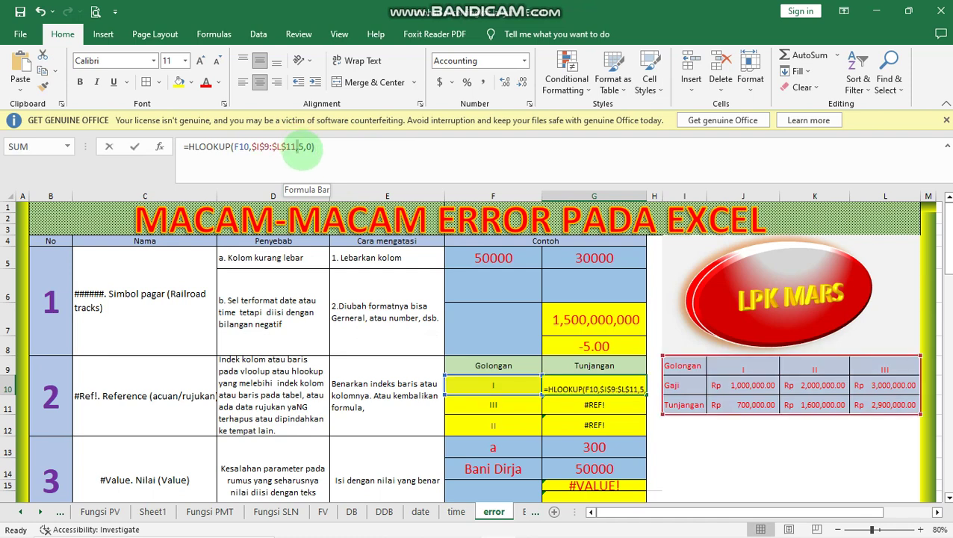
double_click(301, 146)
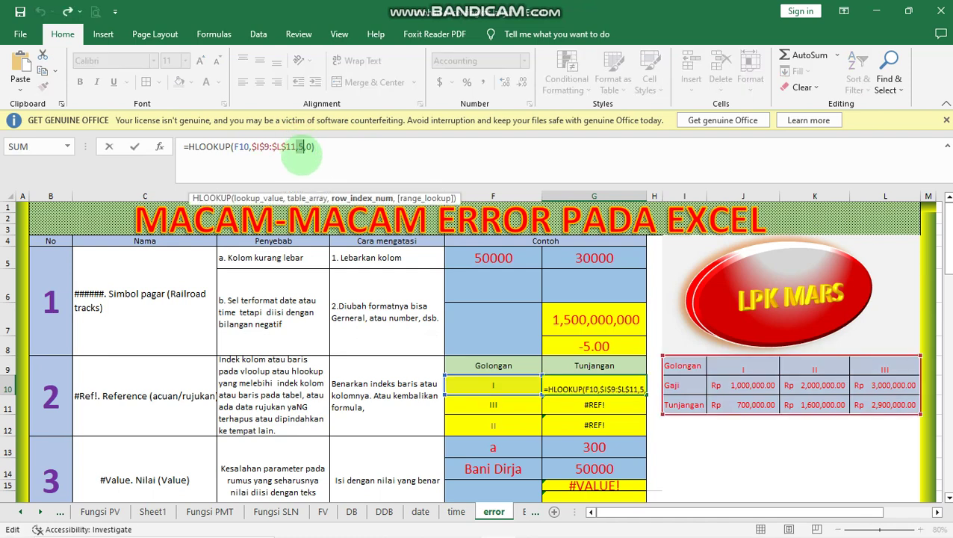
key("Return")
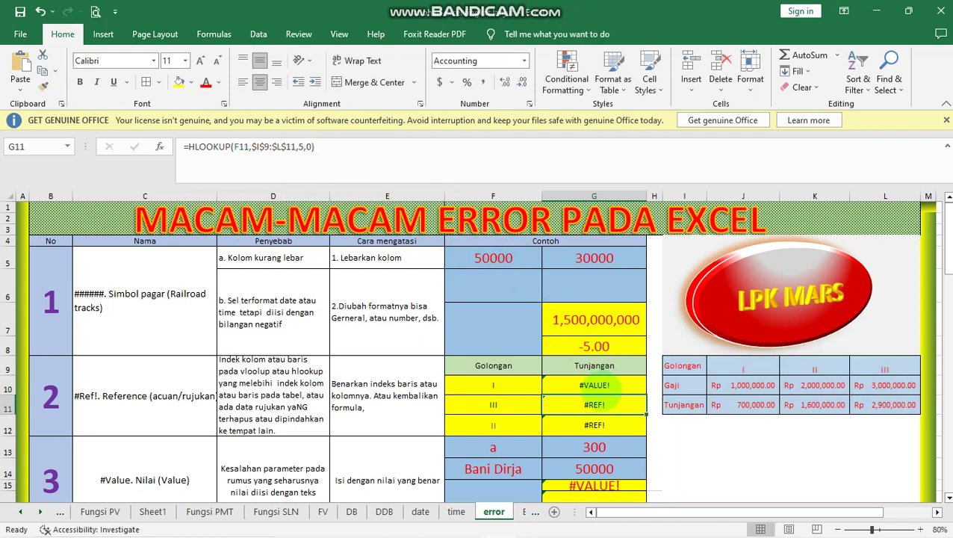
Step: Try to repair the G10 formula by re-entering the end of the table range and the argument separator
left_click(594, 385)
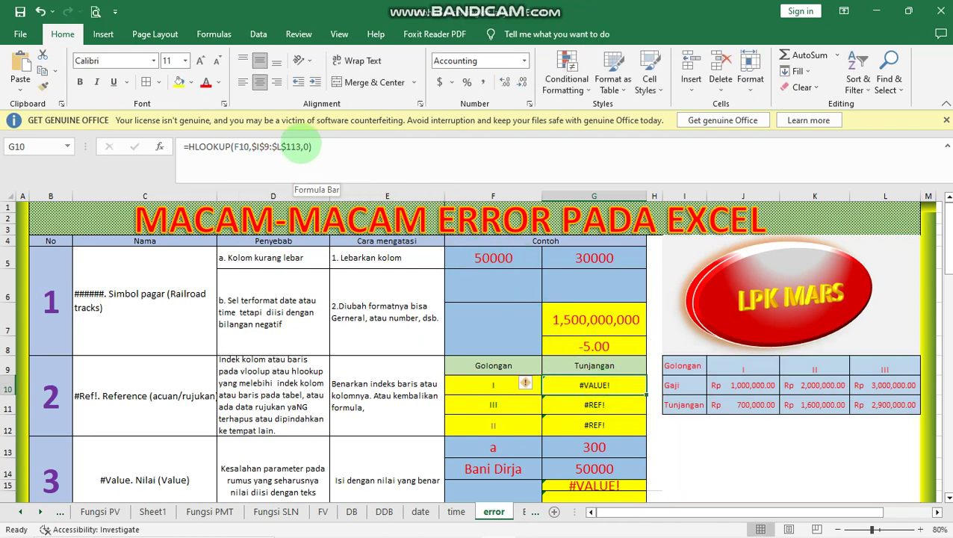
left_click(303, 146)
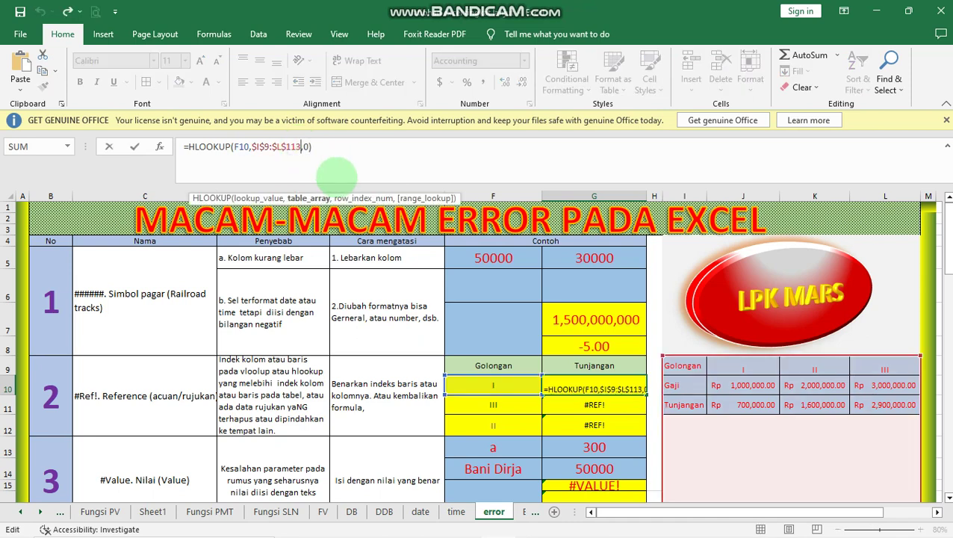
key("BackSpace")
key("BackSpace")
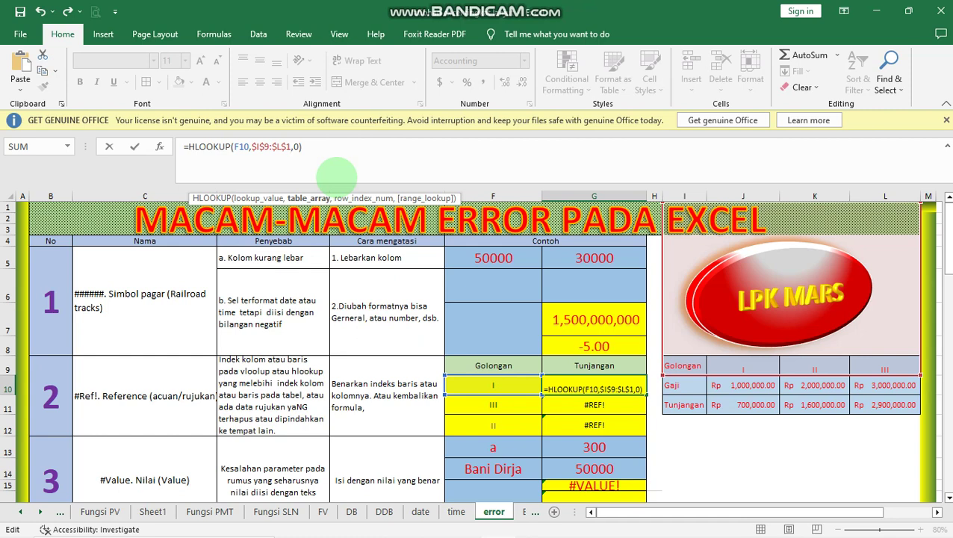
type("3,")
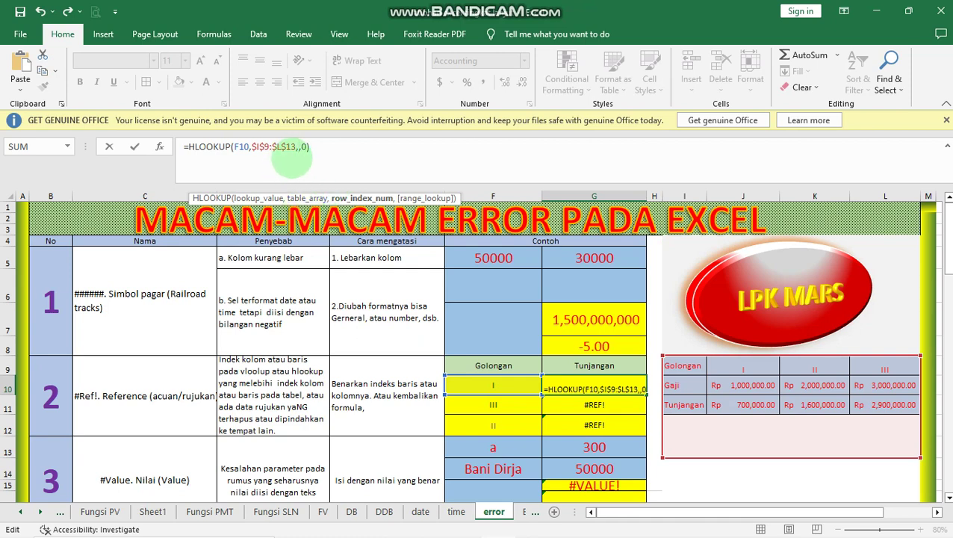
key("Return")
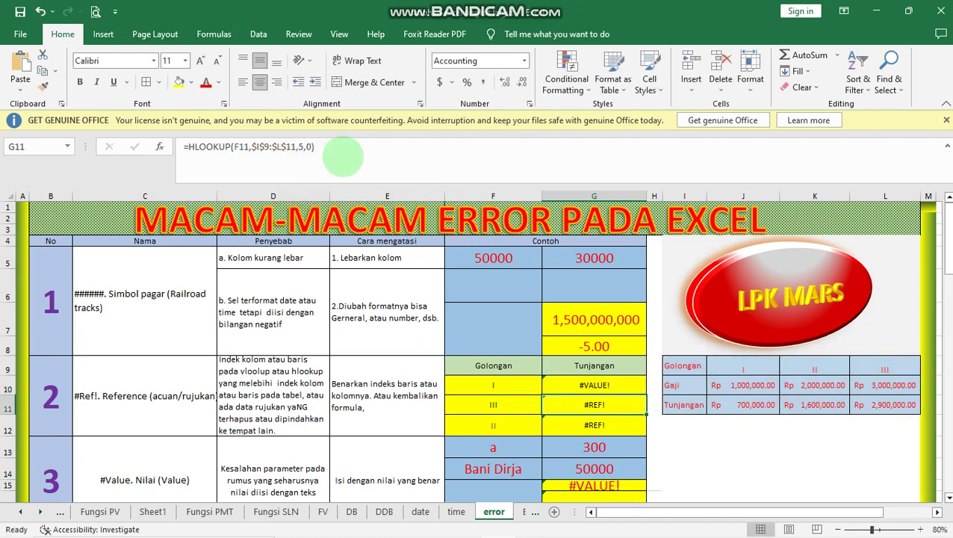
Step: Correct the formula in G10 to =HLOOKUP(F10,$I$9:$L$12,3,0) and fill it down to G12
left_click(609, 387)
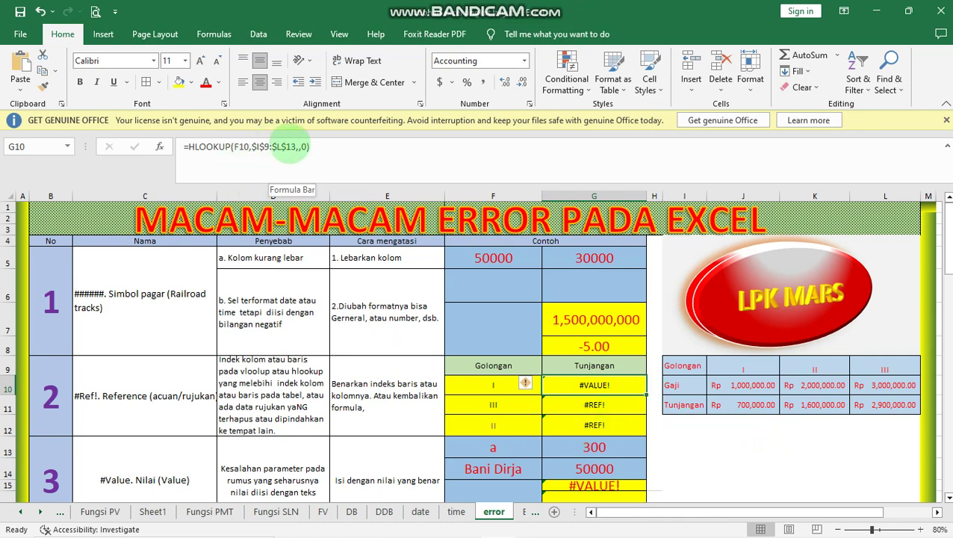
left_click(291, 146)
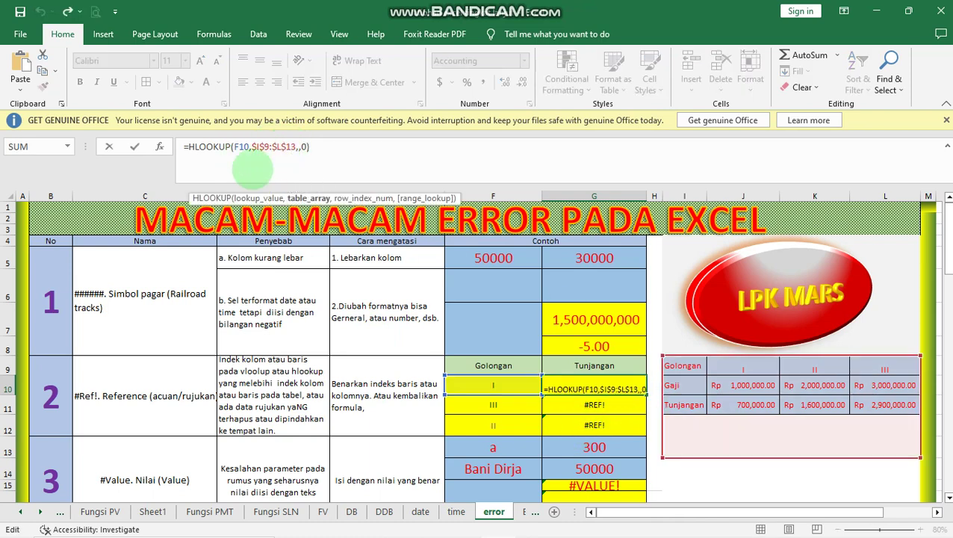
type("2,")
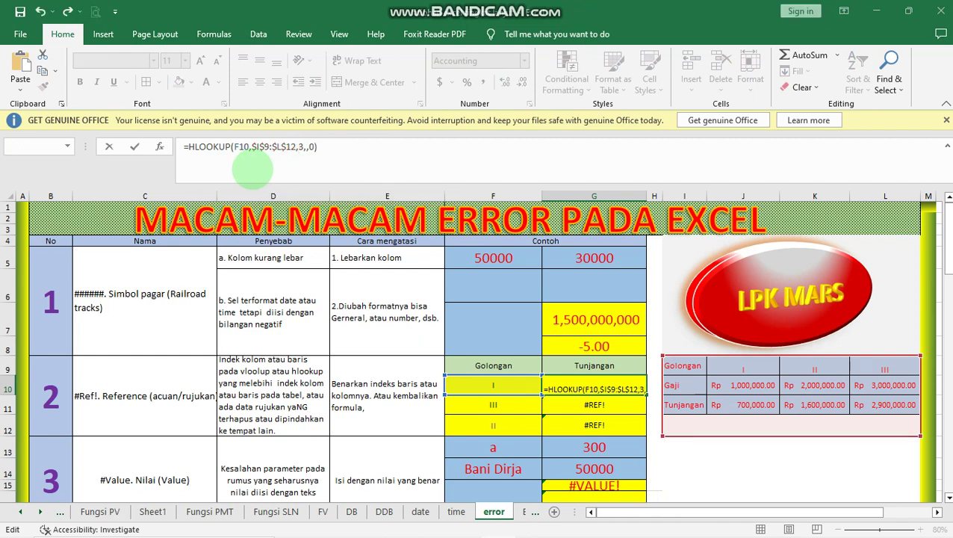
key("Return")
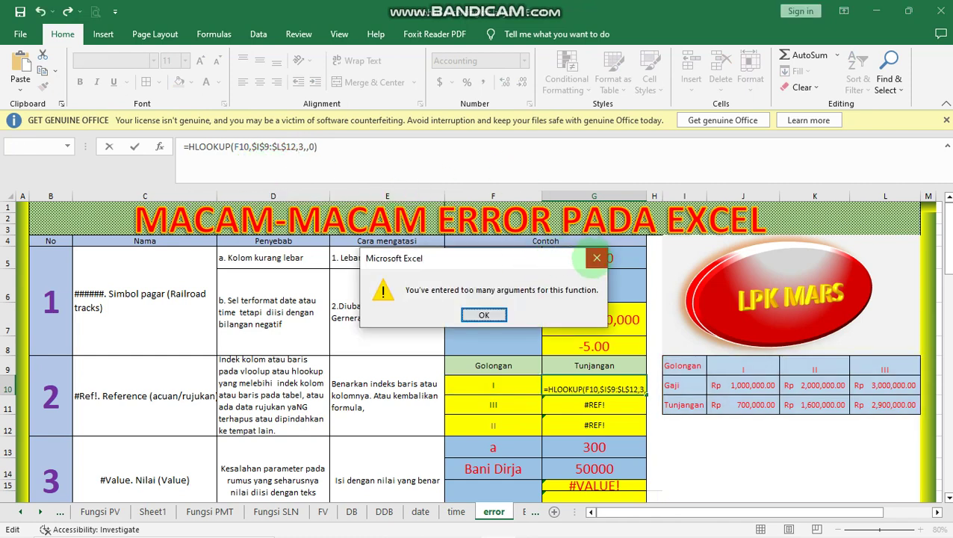
left_click(597, 258)
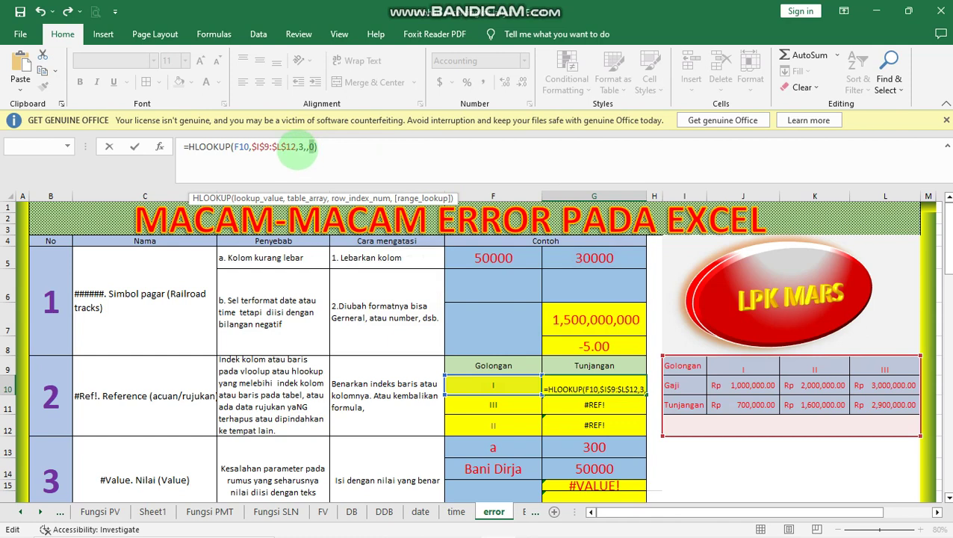
left_click(304, 146)
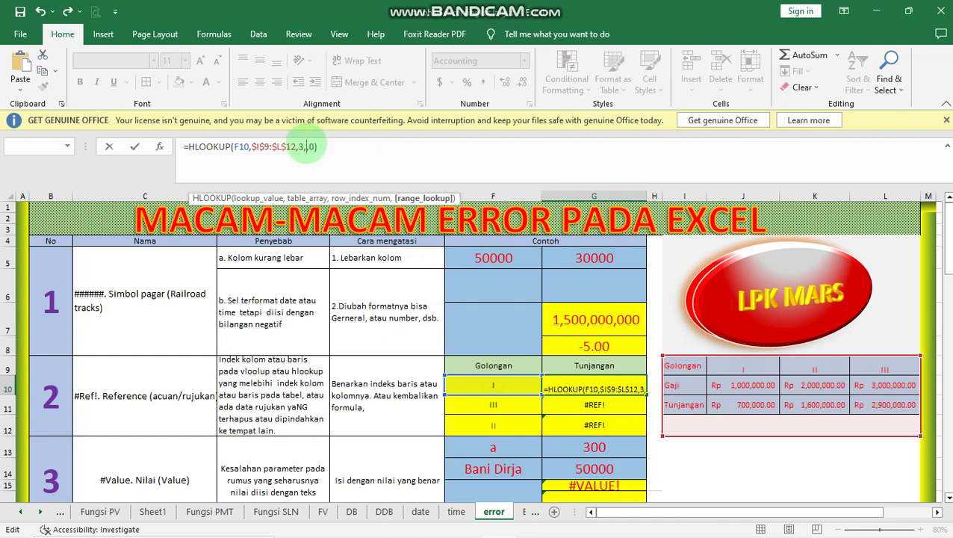
key("BackSpace")
key("Return")
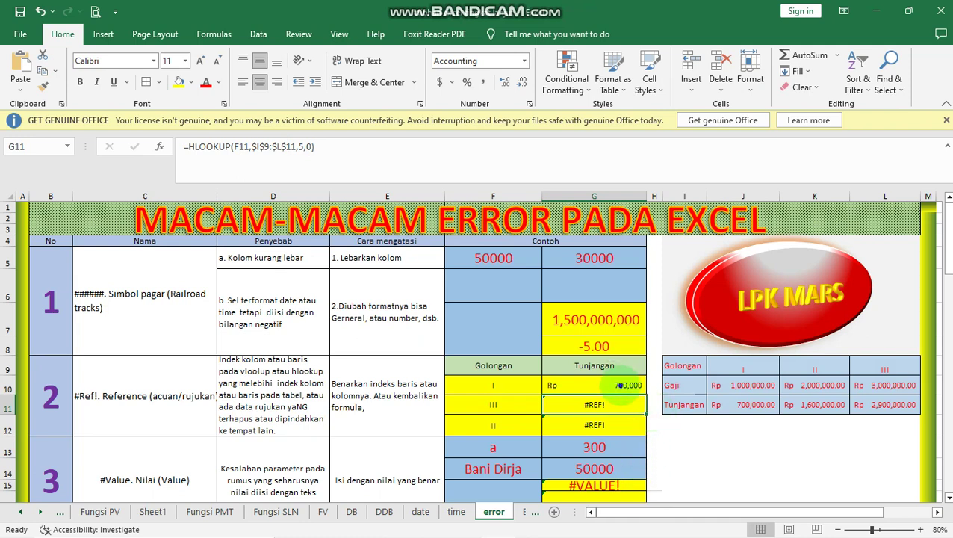
left_click(620, 385)
left_click_drag(645, 395, 640, 441)
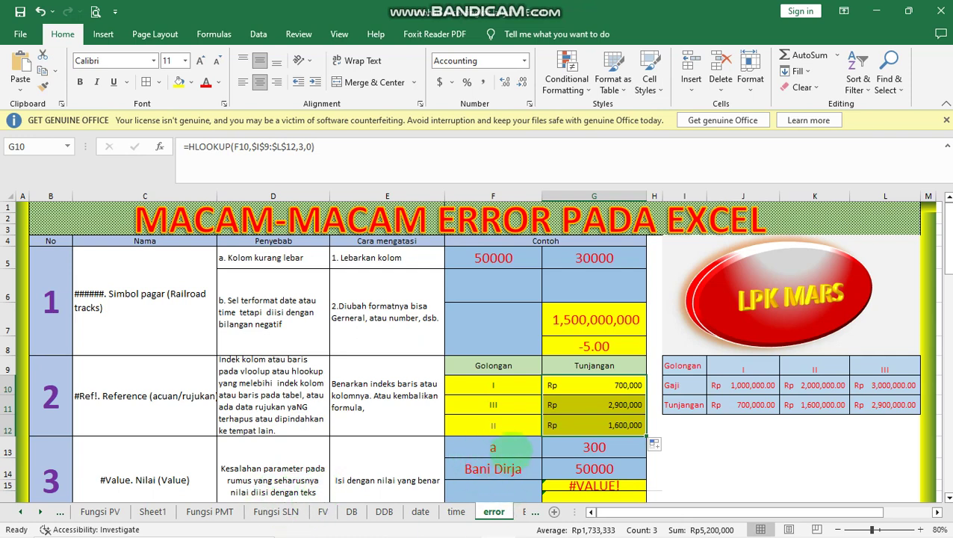
Step: Replace the text entries in the #Value example with 1 in F13 and 2 in F14
scroll(602, 457, "down", 2)
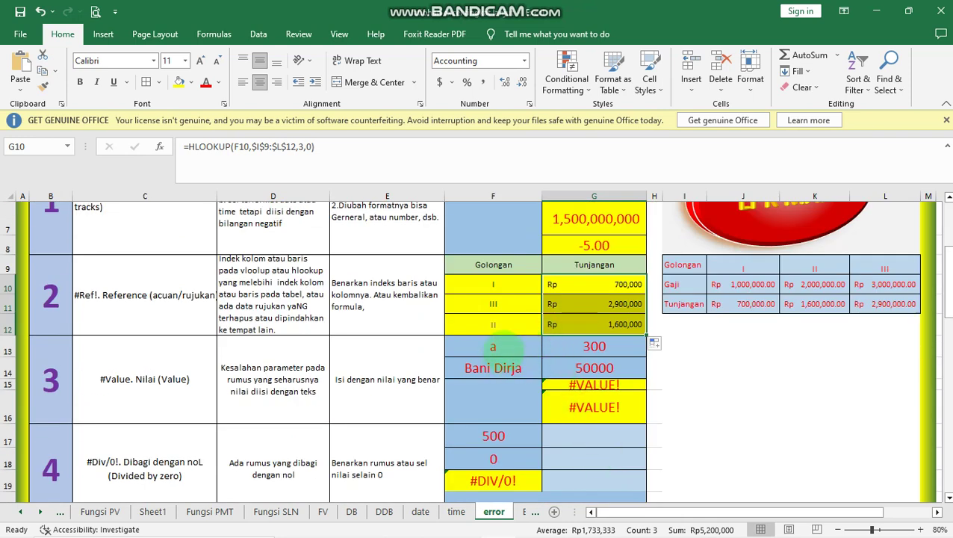
left_click(493, 346)
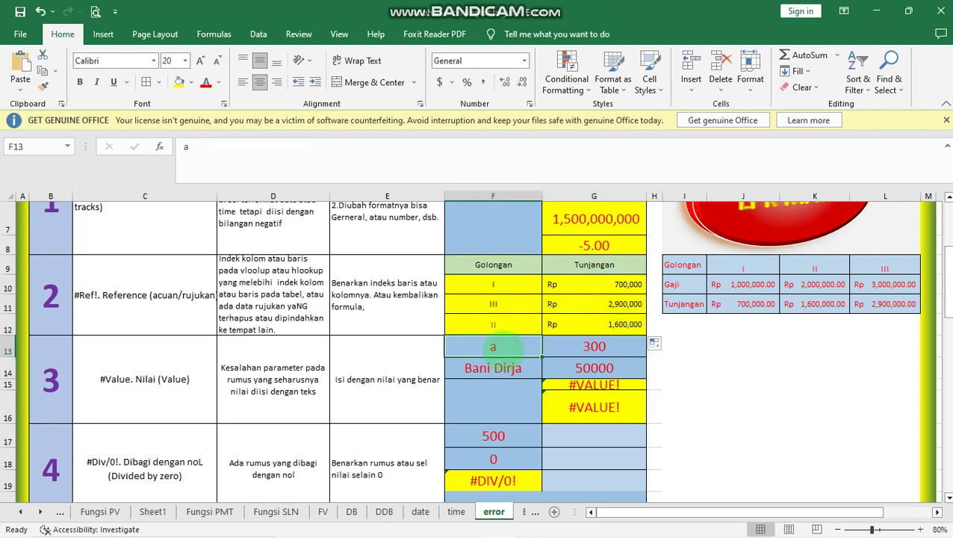
type("1")
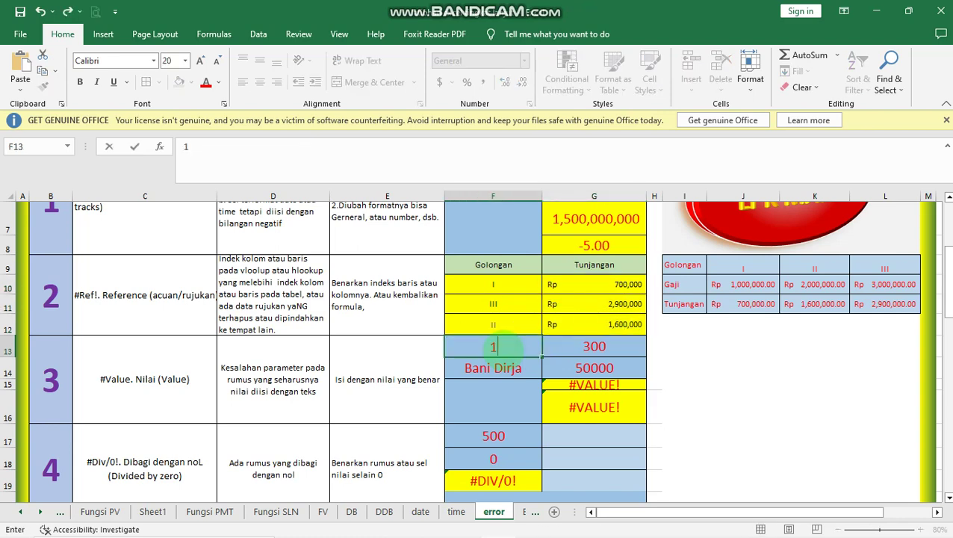
key("Return")
type("2")
key("Return")
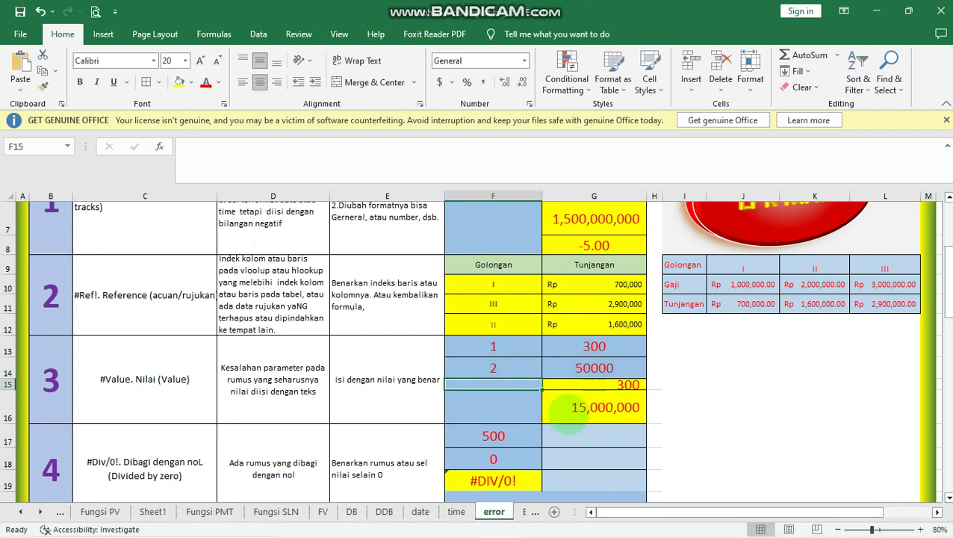
Step: Check the division formula in F19 and set its divisor in F18 to 10
scroll(124, 452, "down", 2)
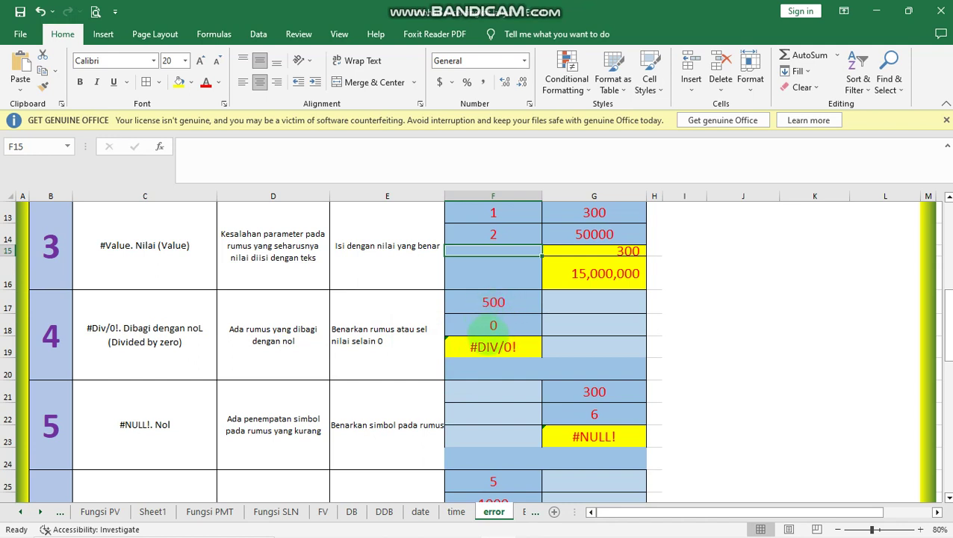
left_click(493, 348)
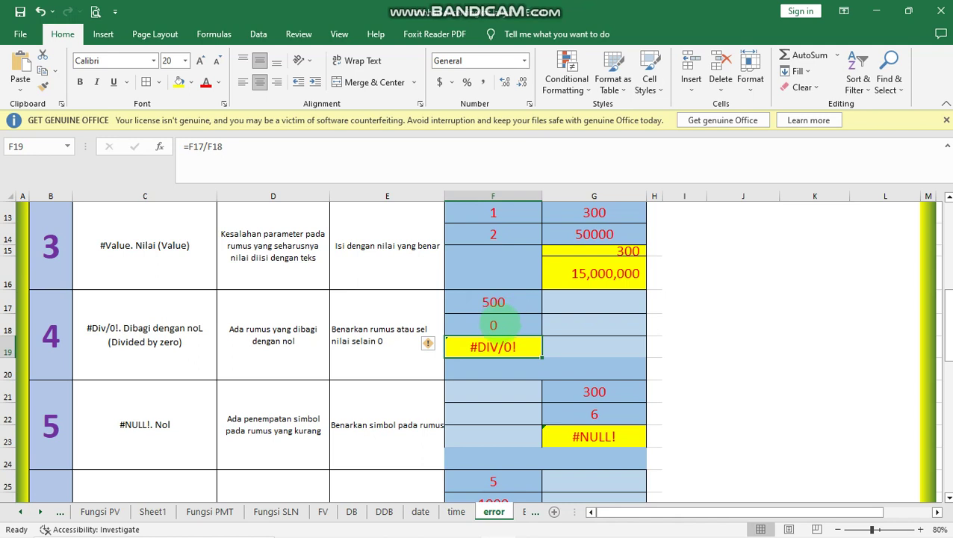
left_click(497, 326)
type("10")
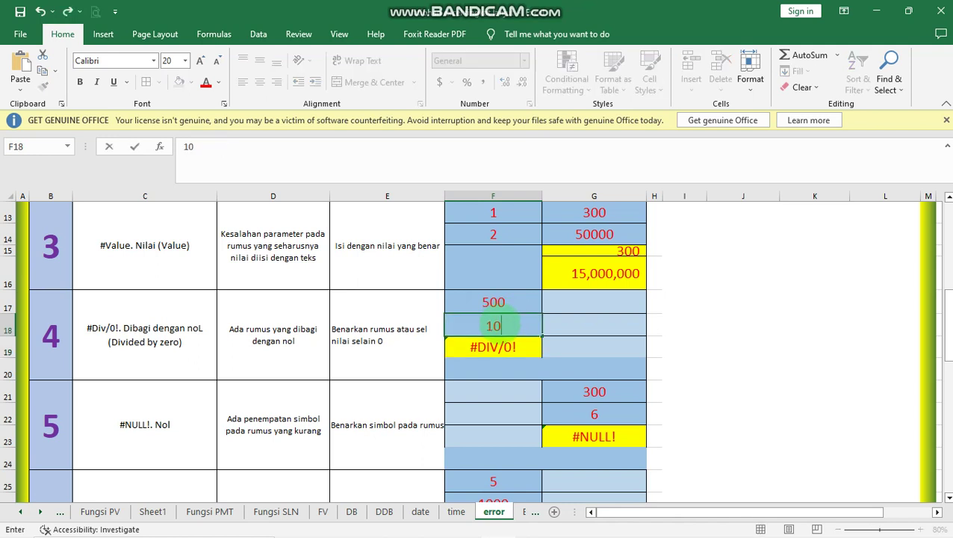
key("Return")
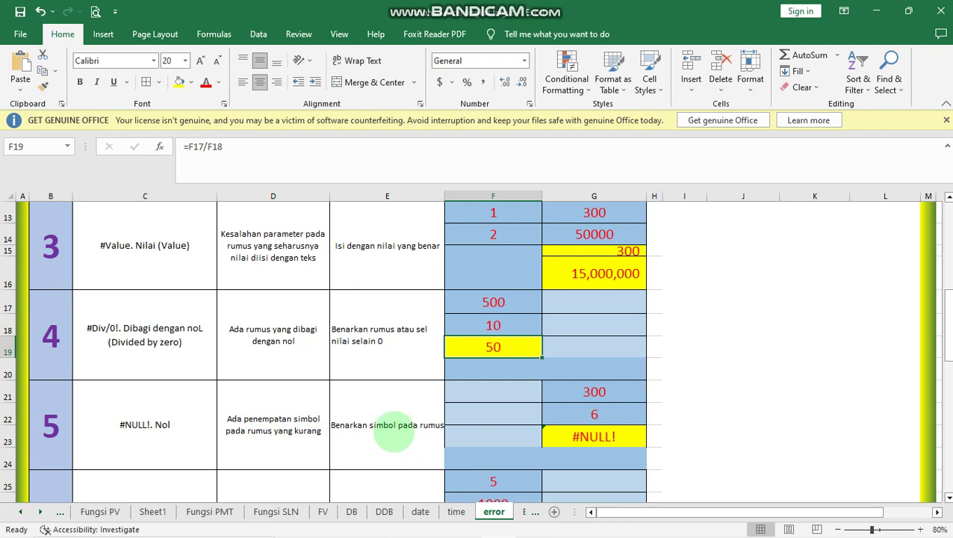
Step: Add the missing multiplication operator to the #NULL! example's formula in G23, making it =G21 * G22
left_click(390, 429)
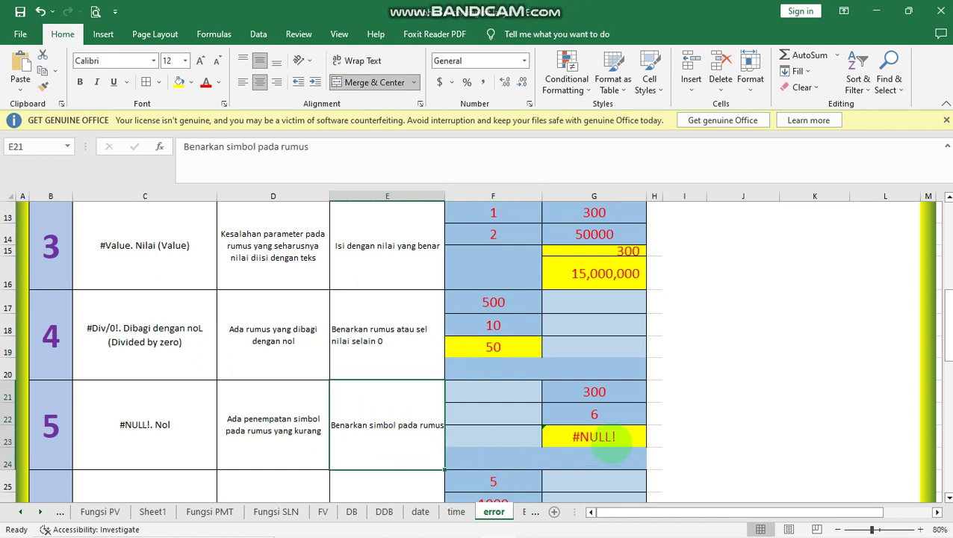
left_click(610, 440)
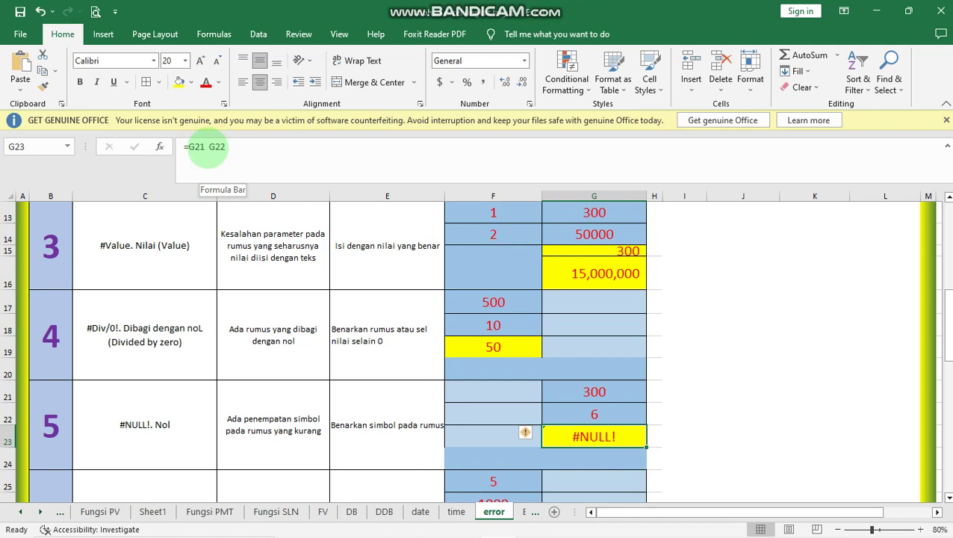
left_click(225, 148)
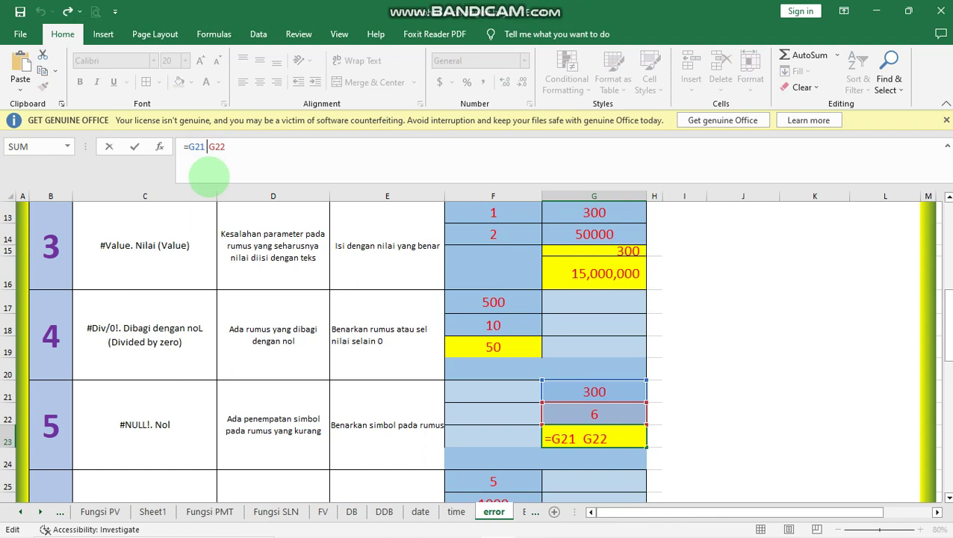
type("*")
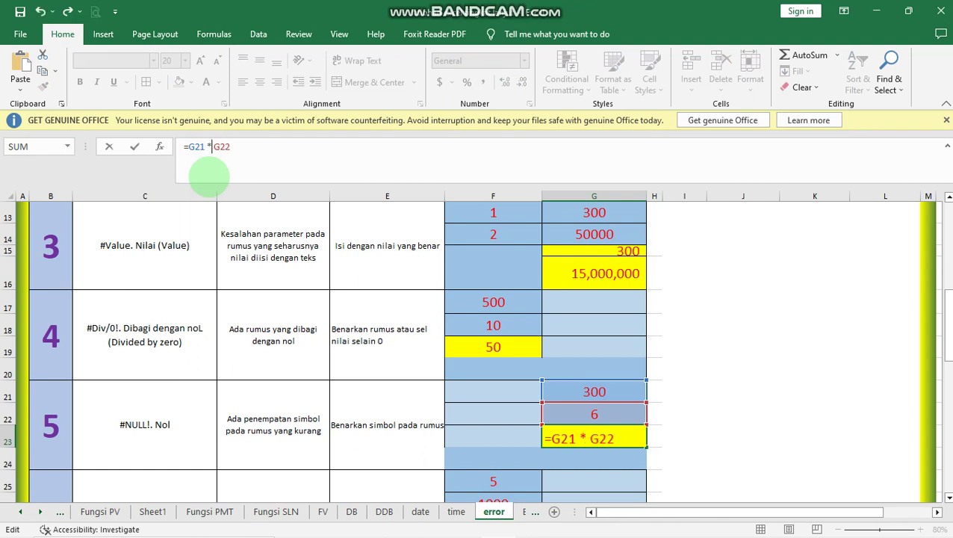
key("Return")
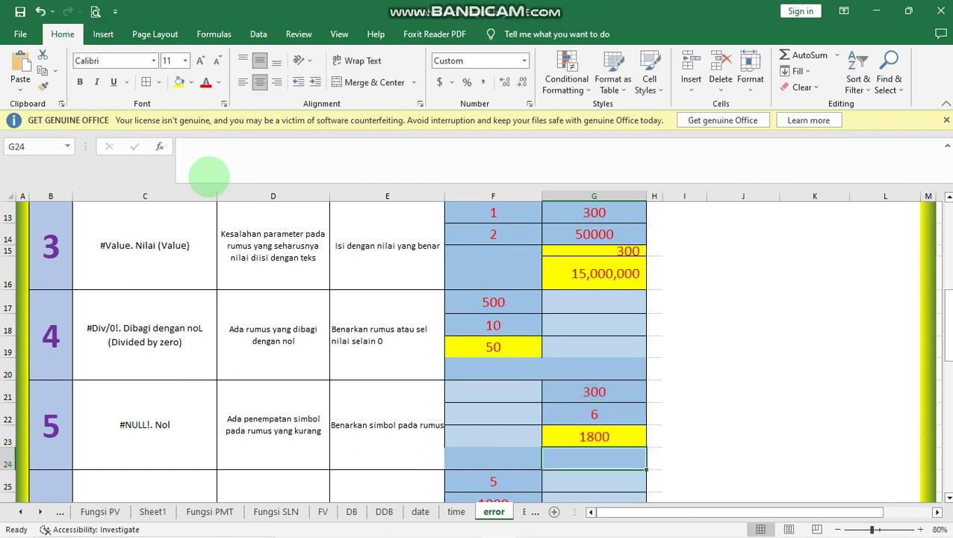
Step: Check the power formula in F27 of the #NUM! example and its input cells, and set the exponent in F26 to 10
scroll(357, 315, "down", 3)
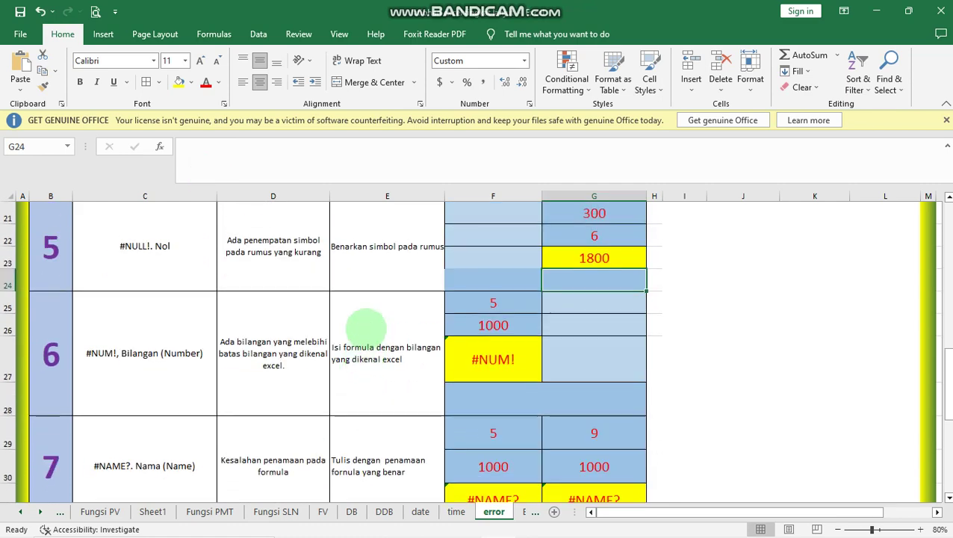
scroll(351, 358, "up", 1)
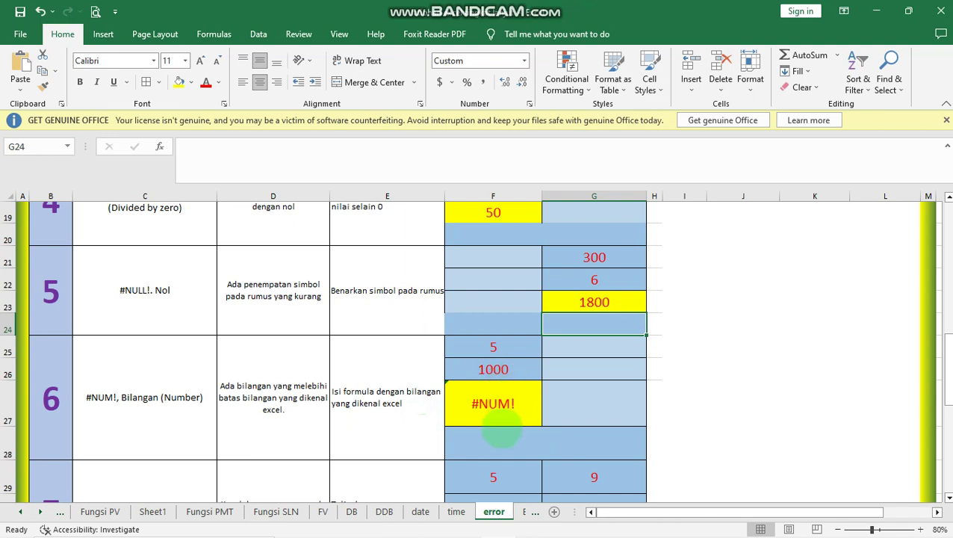
left_click(493, 403)
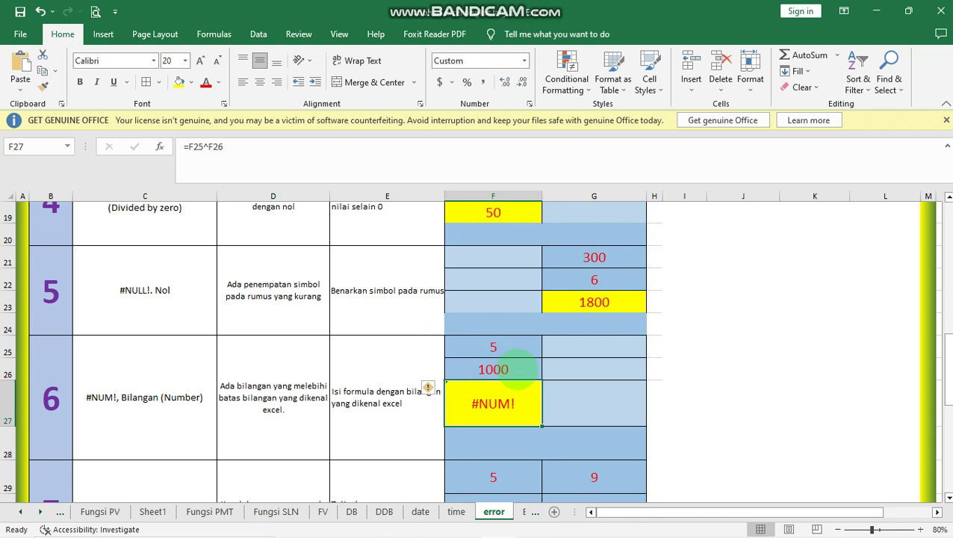
left_click(514, 368)
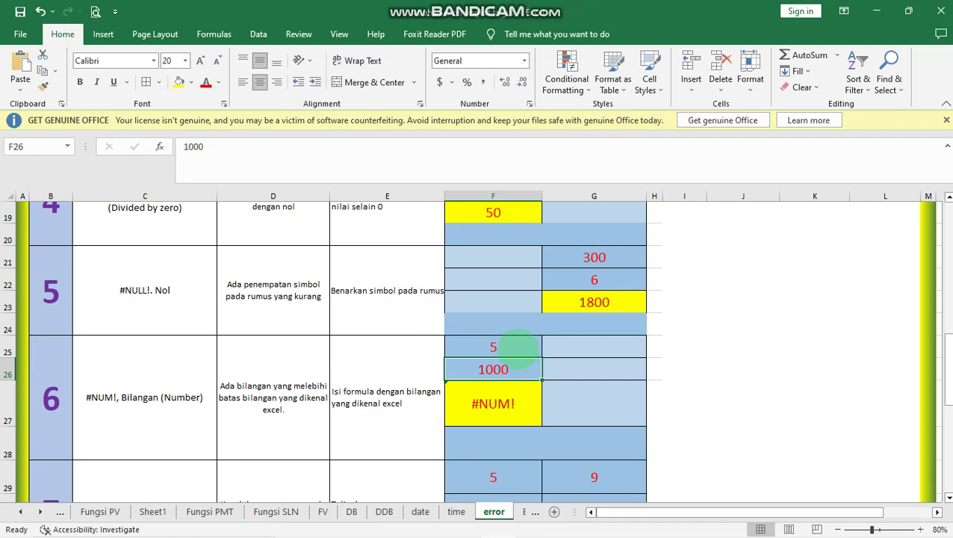
left_click(517, 352)
left_click(517, 371)
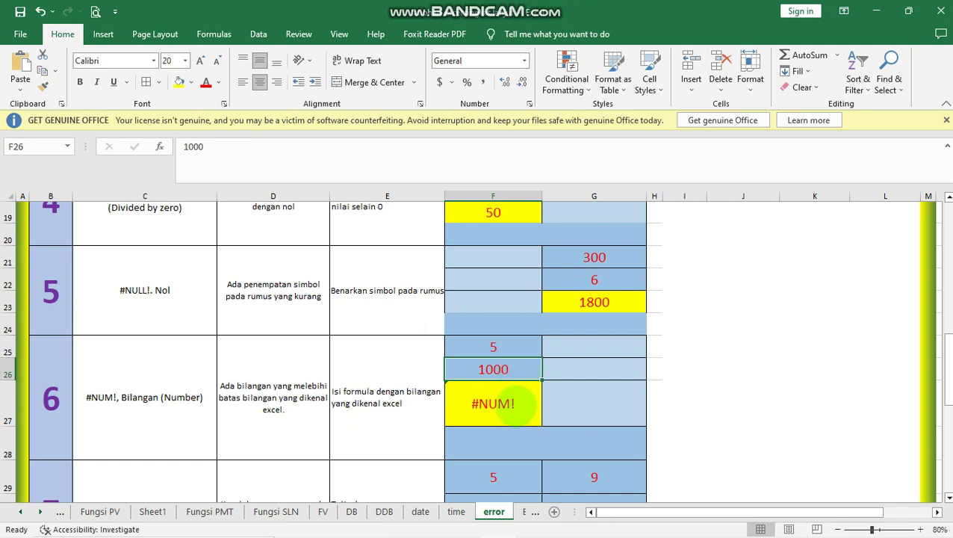
left_click(515, 404)
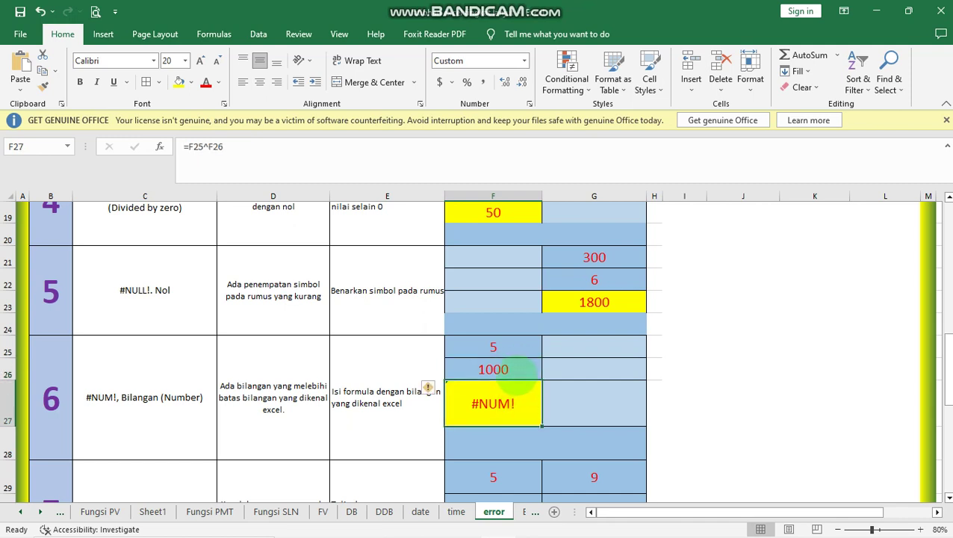
left_click(517, 371)
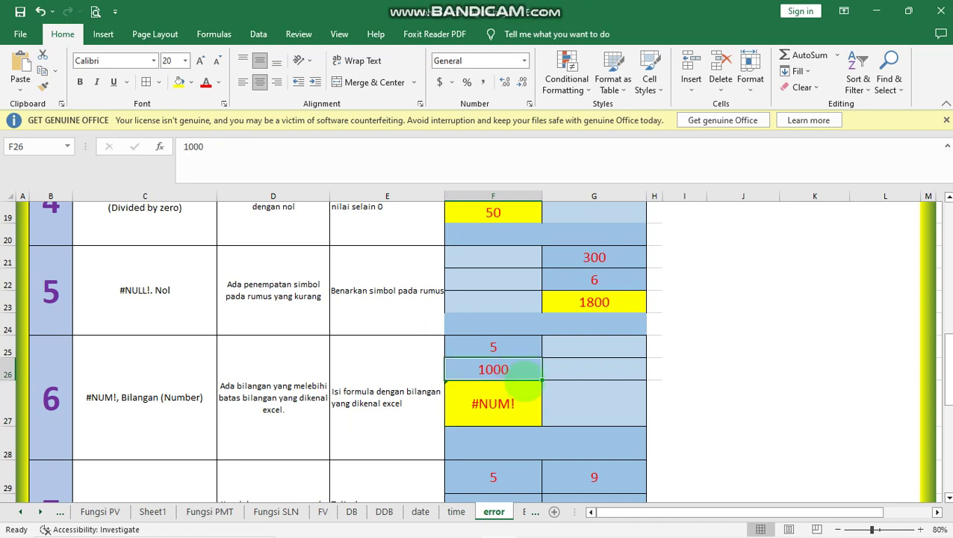
type("1")
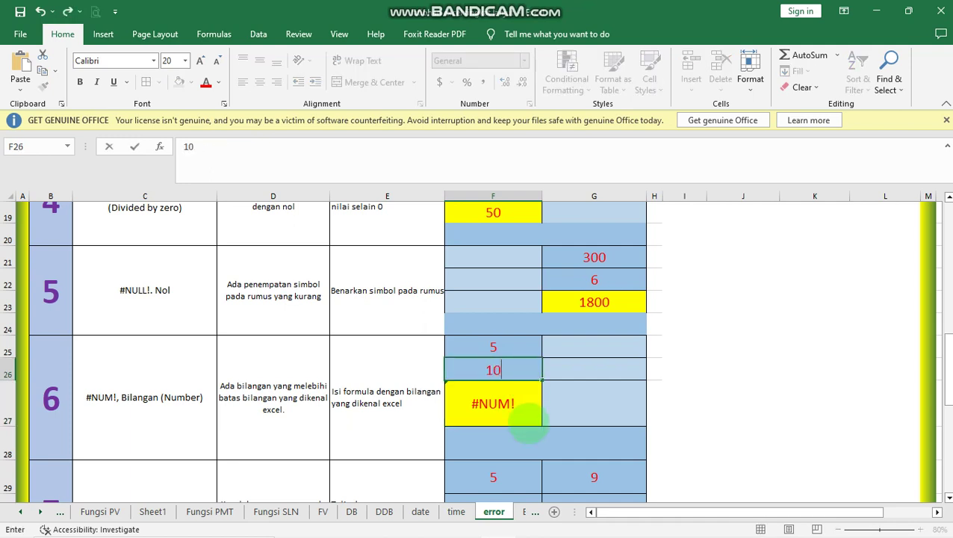
key("Return")
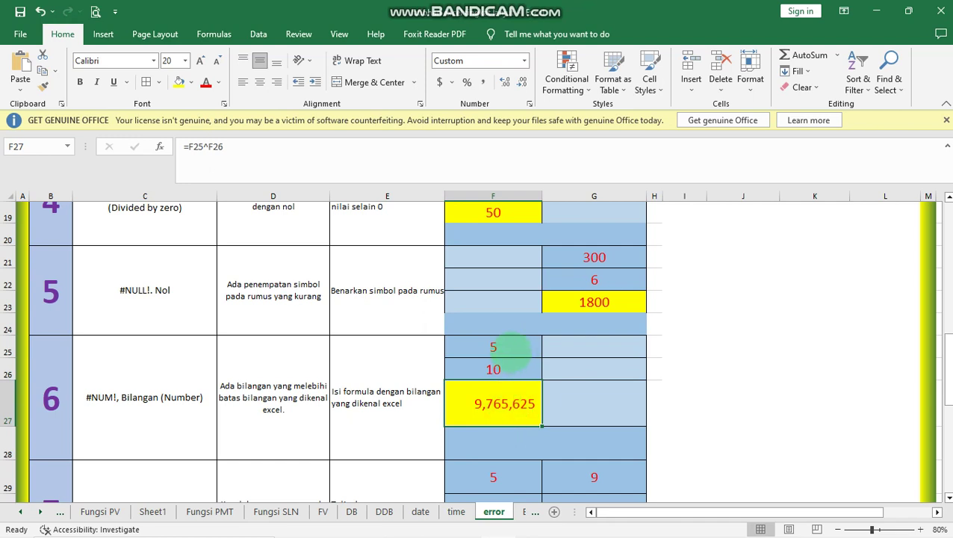
left_click(513, 368)
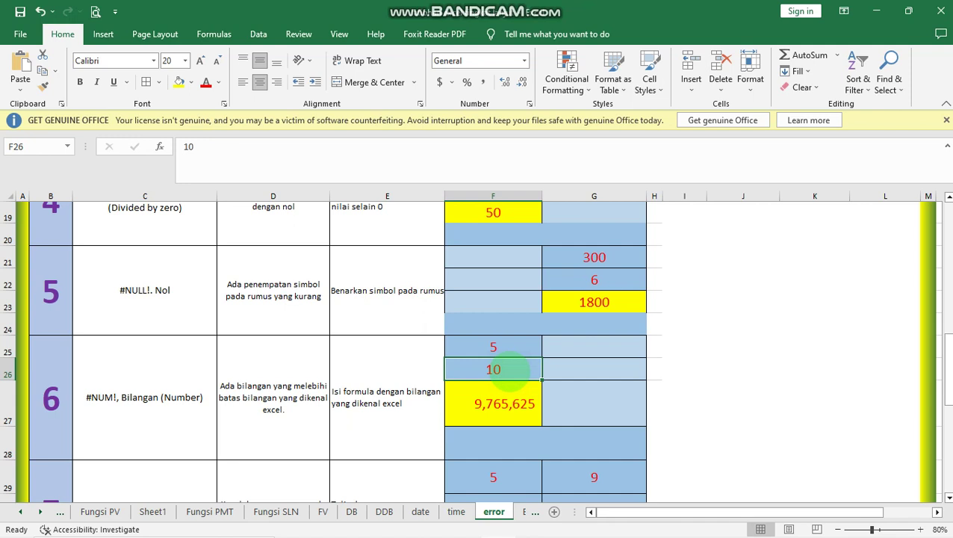
left_click(518, 346)
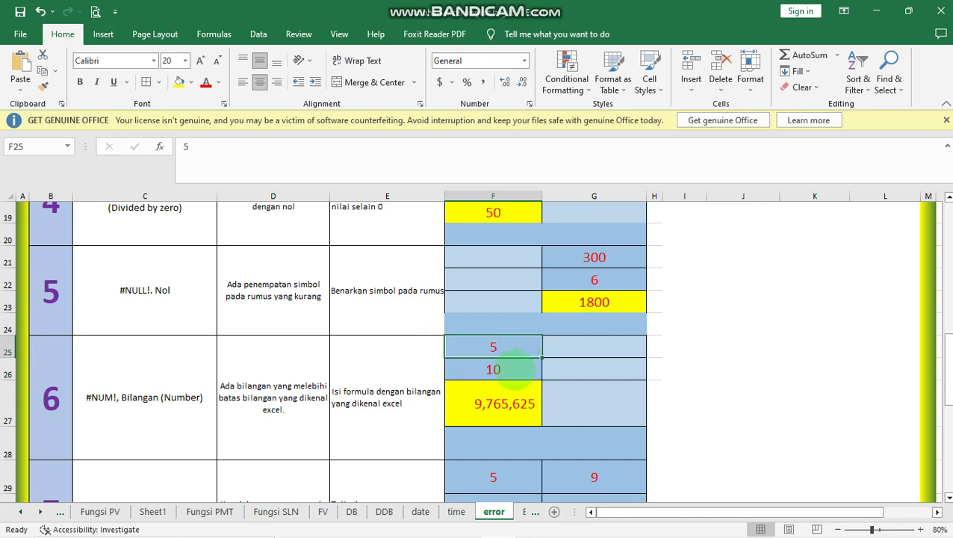
left_click(516, 368)
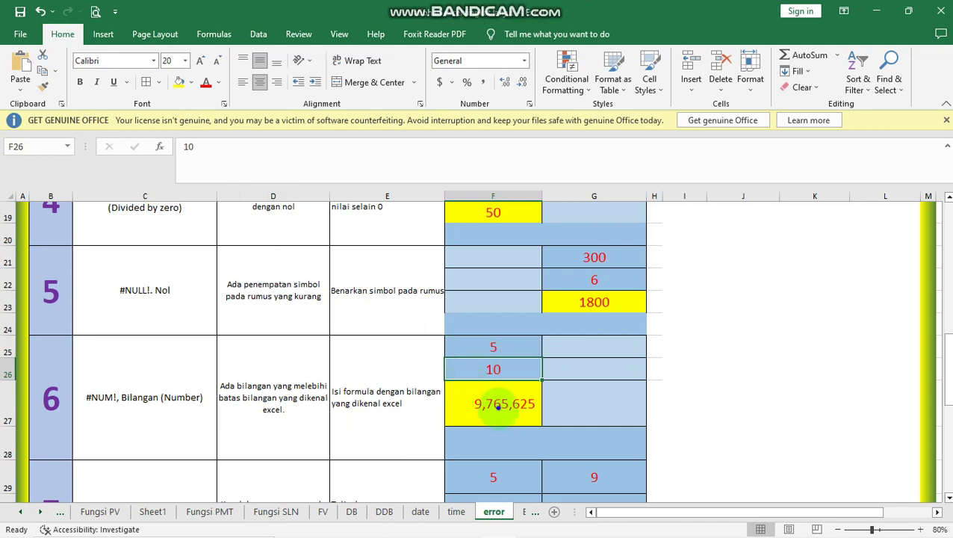
left_click(498, 408)
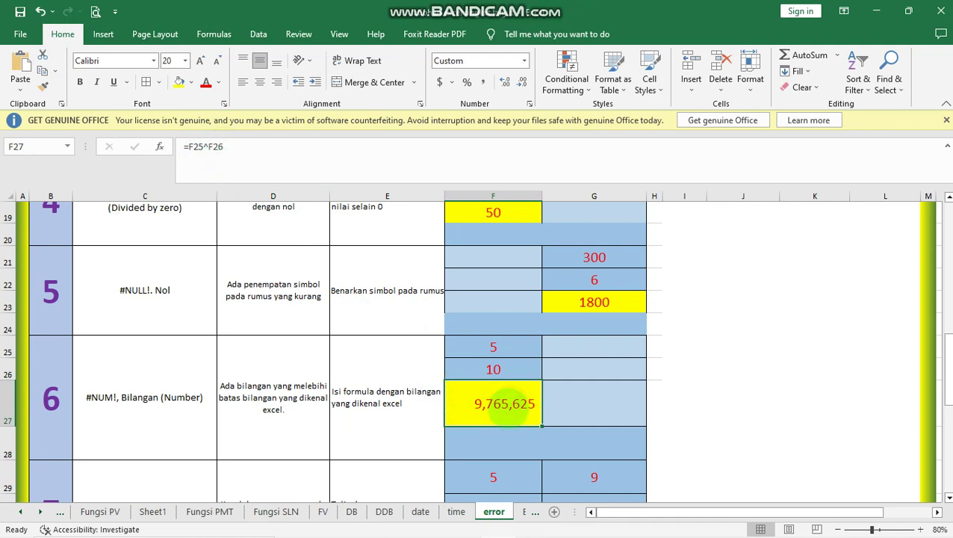
Step: Correct the misspelled function name in F31 of the #NAME? example so the formula is =SUM(F29:F30)
scroll(394, 405, "down", 1)
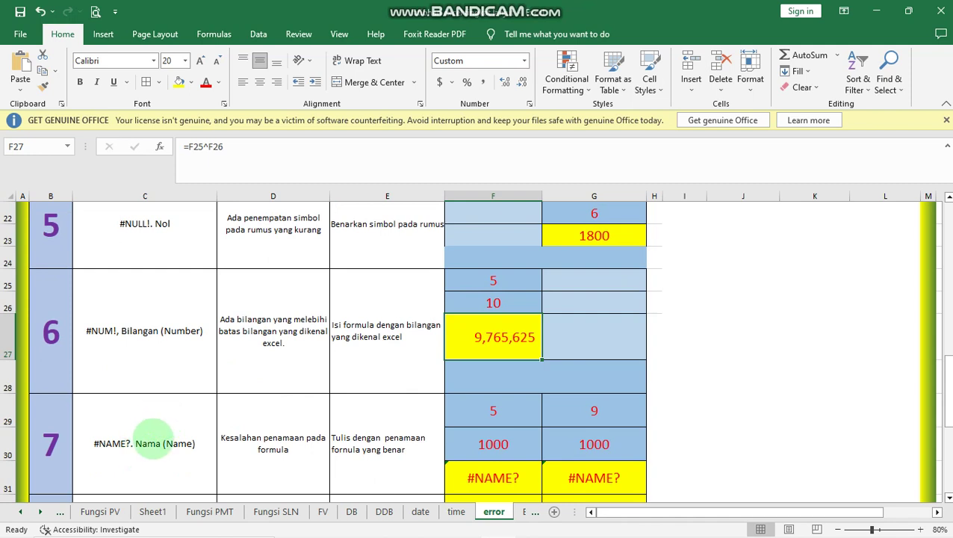
scroll(154, 441, "down", 1)
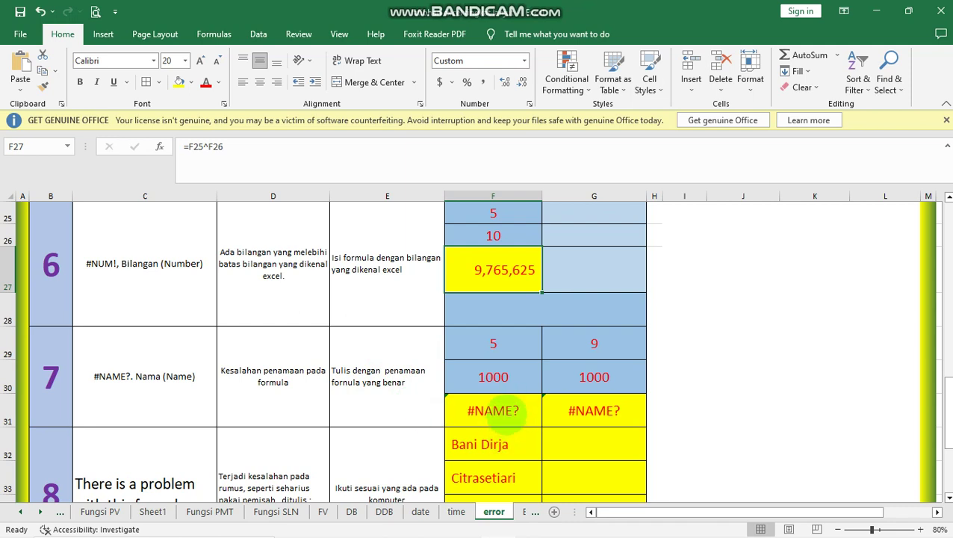
left_click(499, 411)
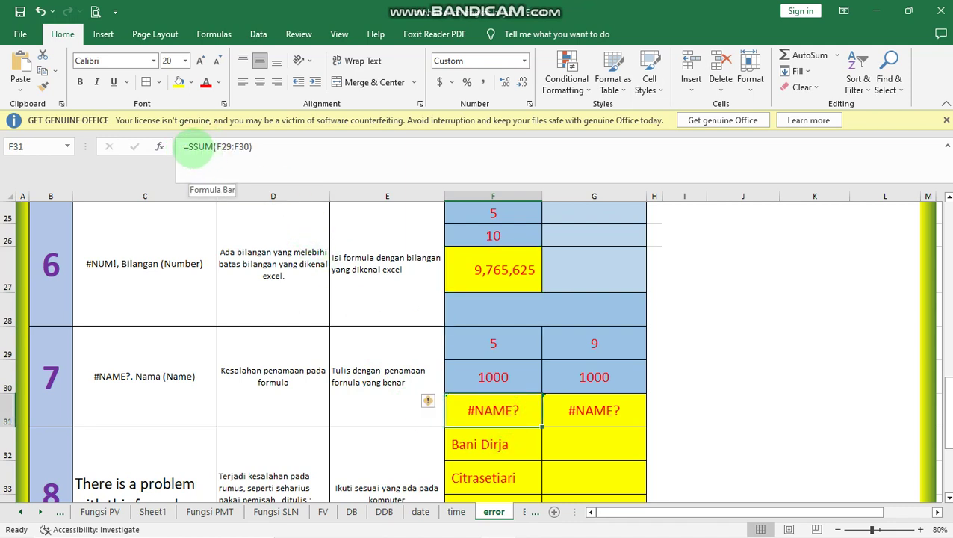
left_click(193, 147)
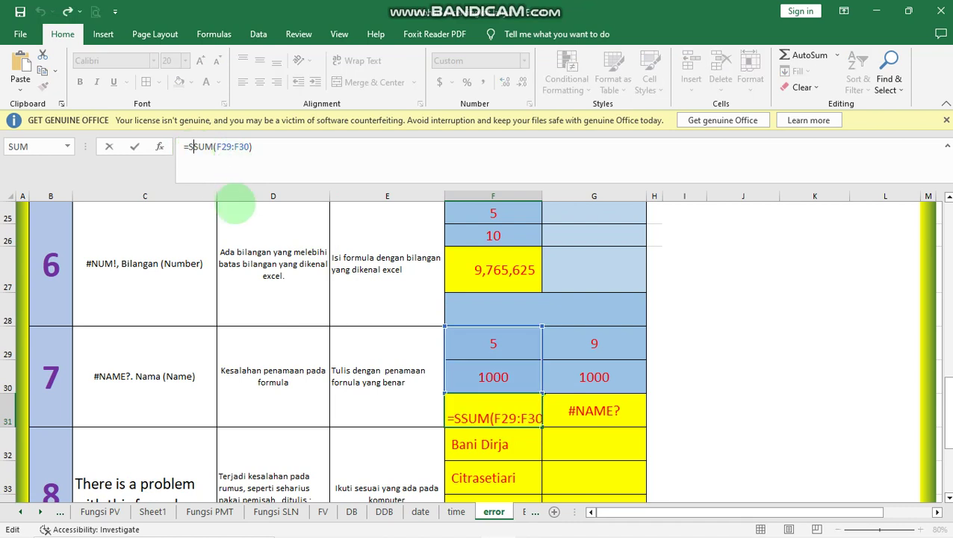
key("BackSpace")
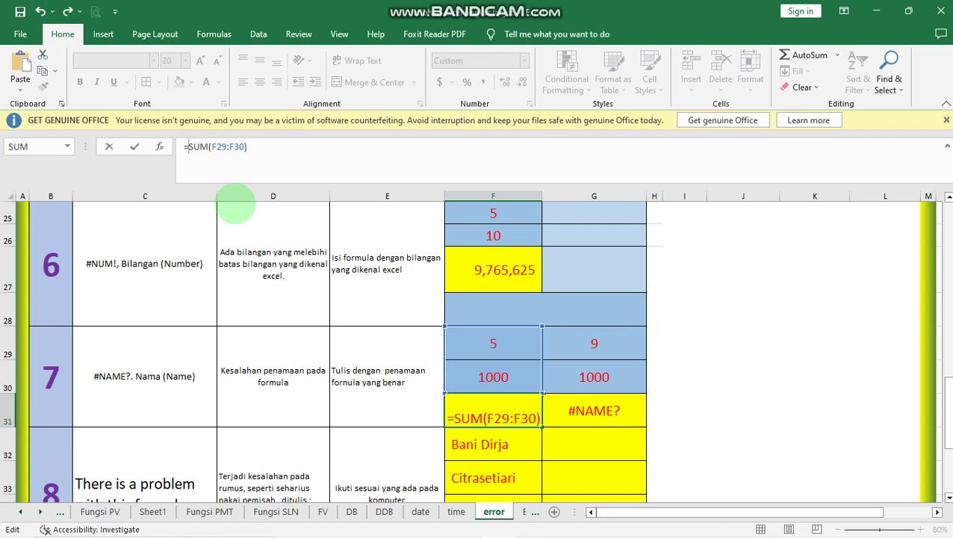
key("Return")
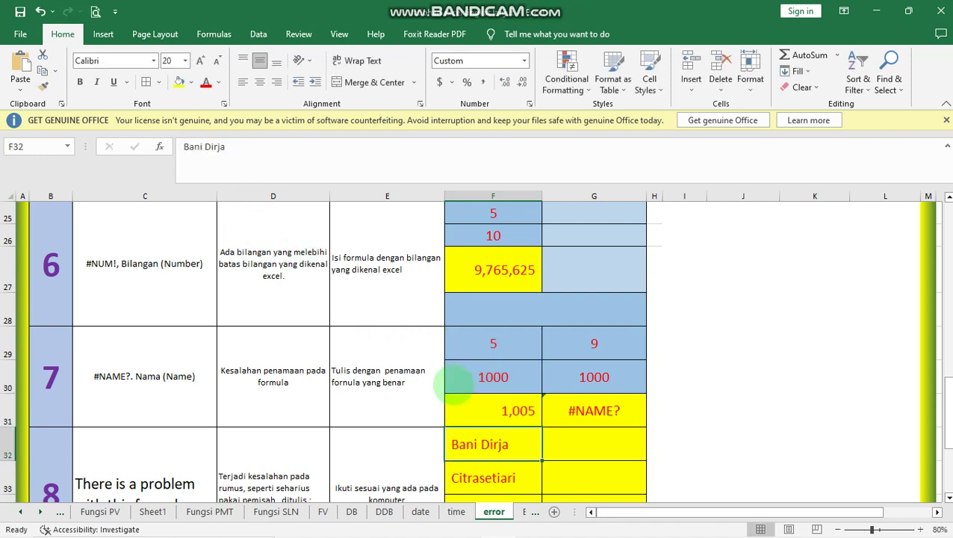
Step: Complete the function name in G31 and remove the space before its parenthesis so the formula is =MAX(G29:G30)
left_click(580, 413)
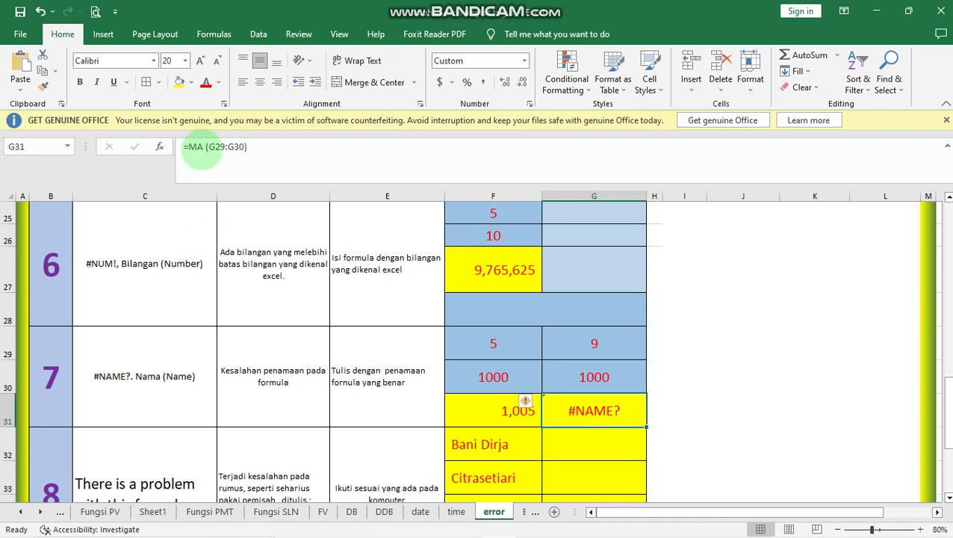
left_click(202, 147)
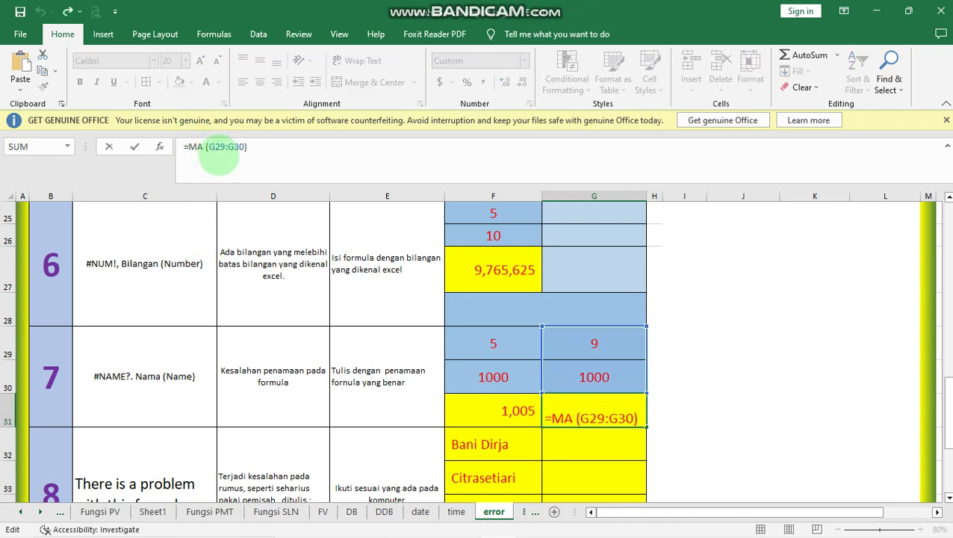
type("x")
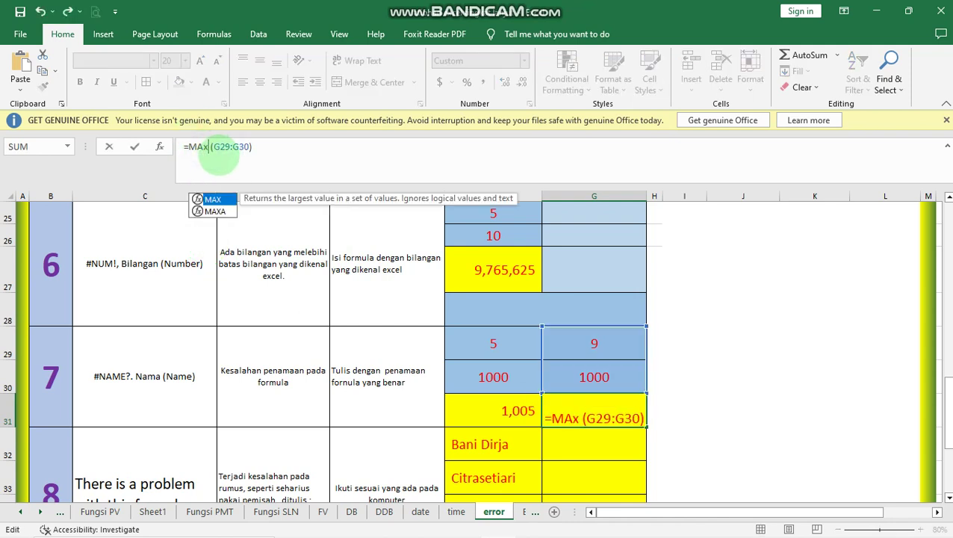
key("Return")
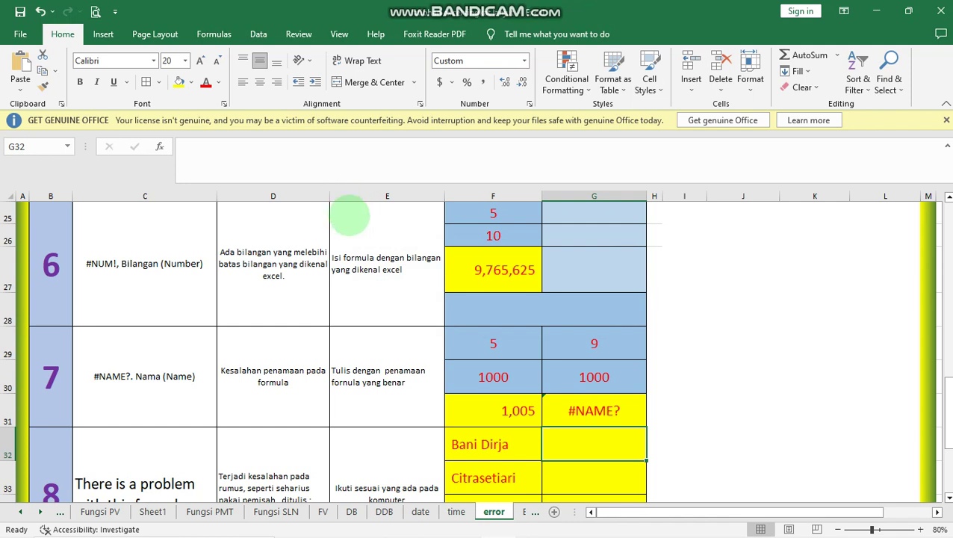
left_click(598, 409)
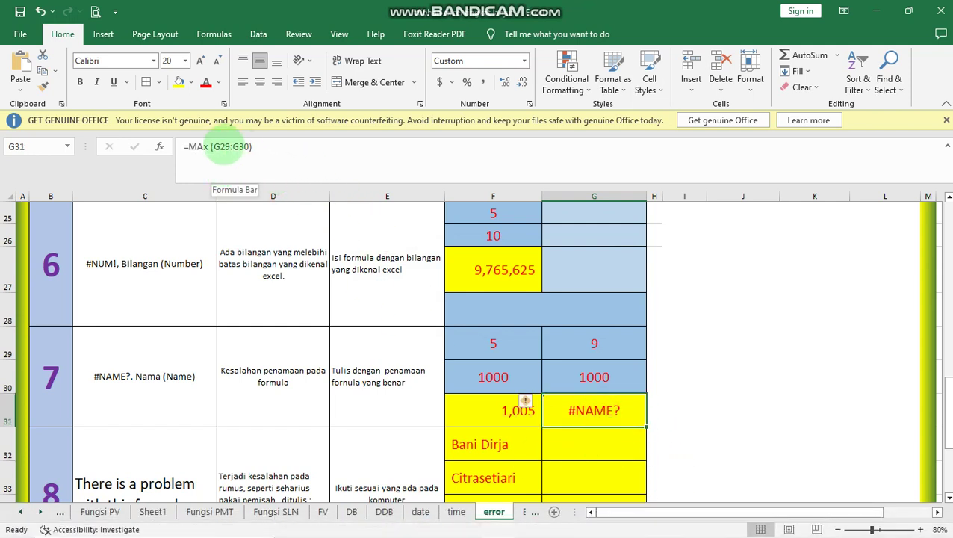
left_click(213, 157)
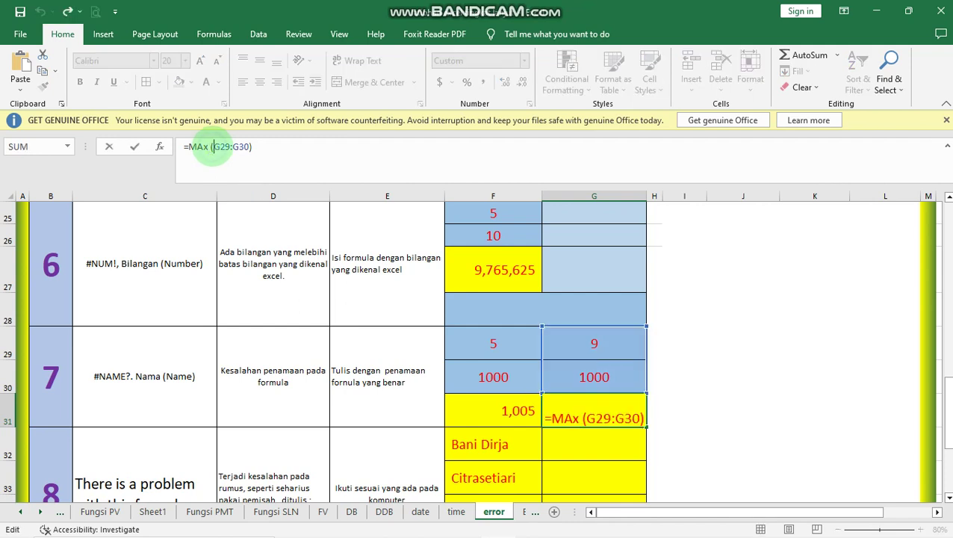
left_click(210, 148)
key("BackSpace")
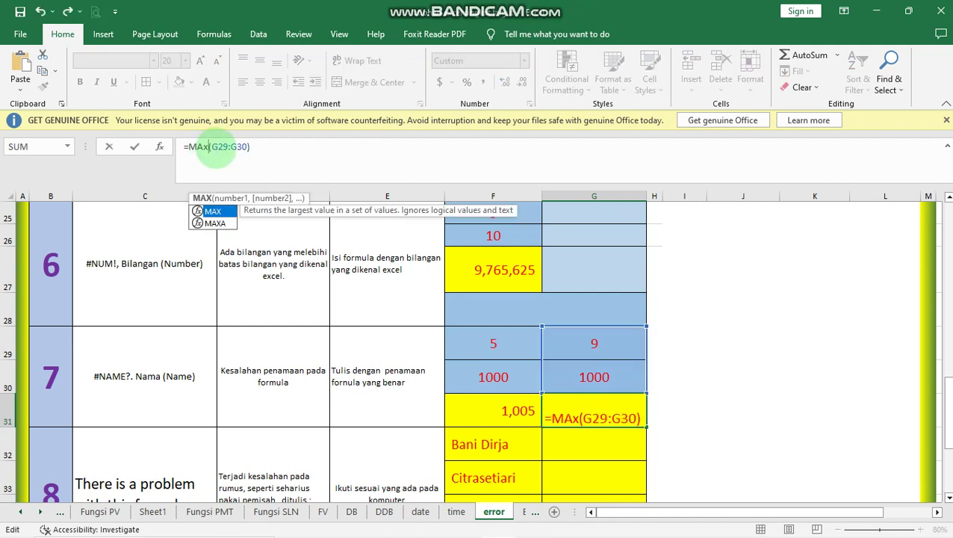
key("BackSpace")
type("x")
key("Return")
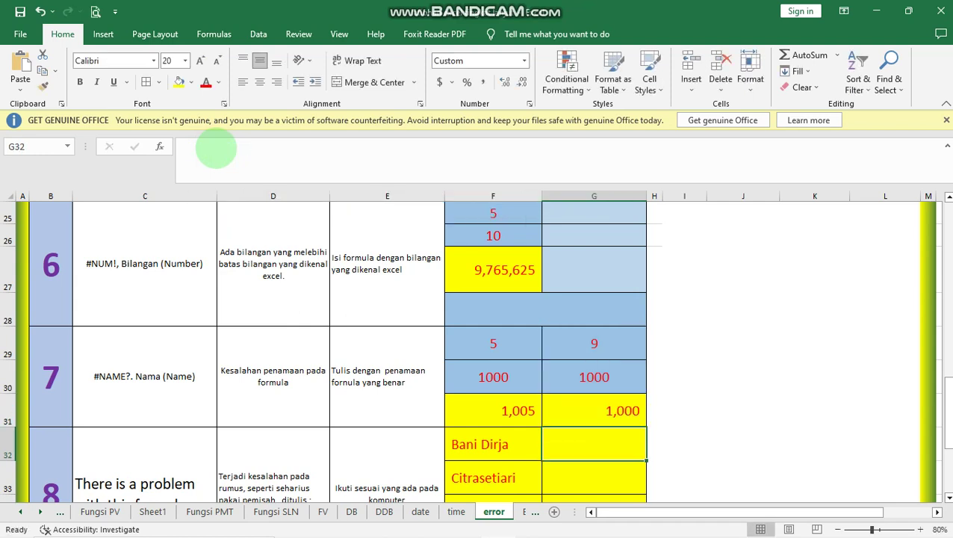
Step: Try to enter the formula =mid(F32,3;4) with mixed separators in G32 of example 8 and dismiss the error message
scroll(478, 441, "down", 1)
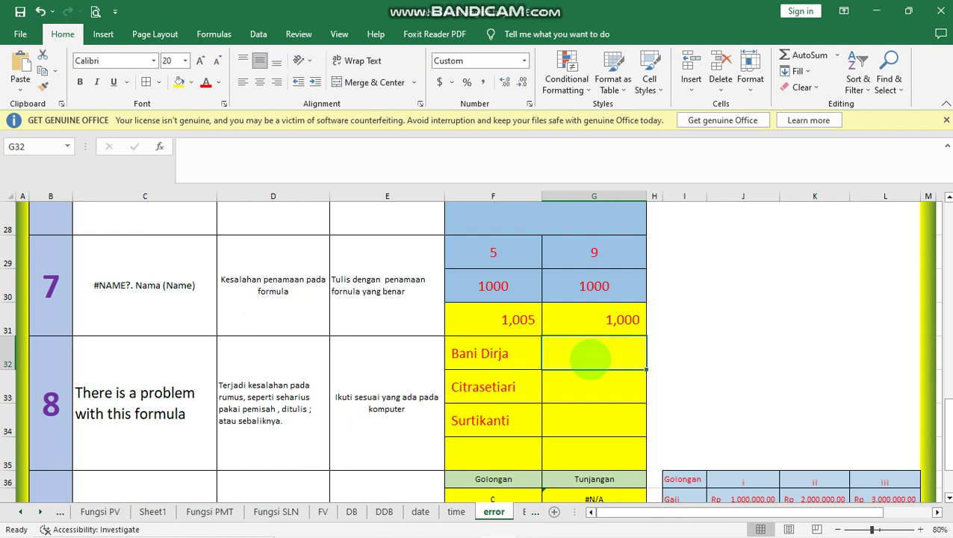
type("=")
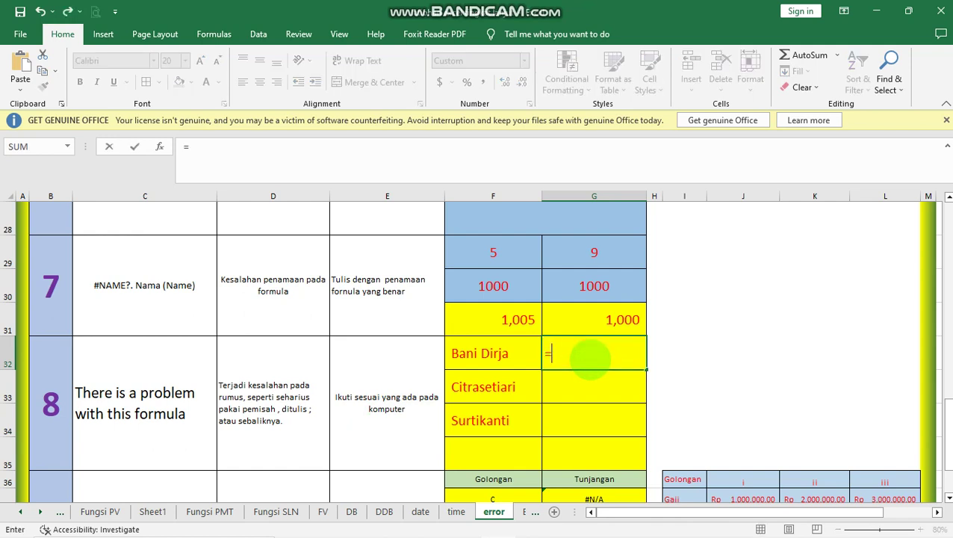
type("mid")
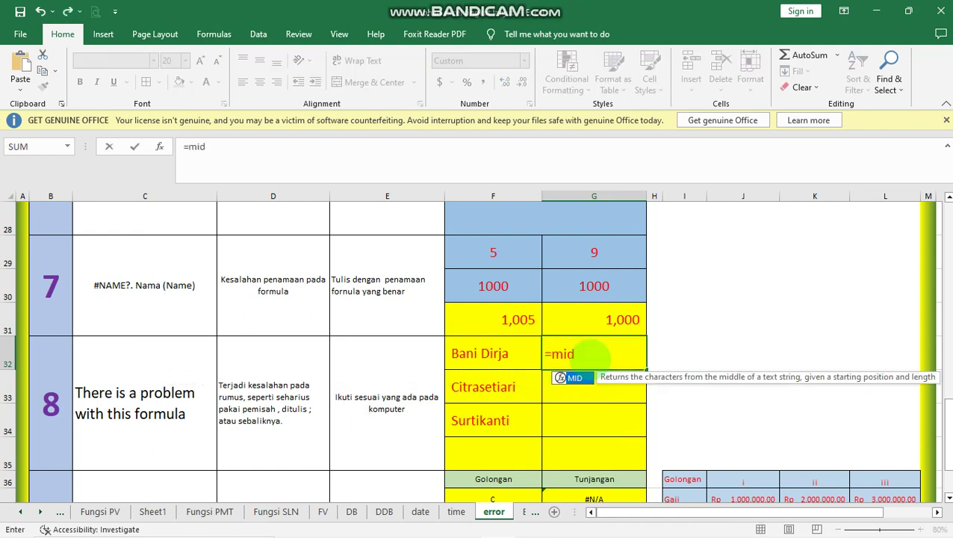
type("(")
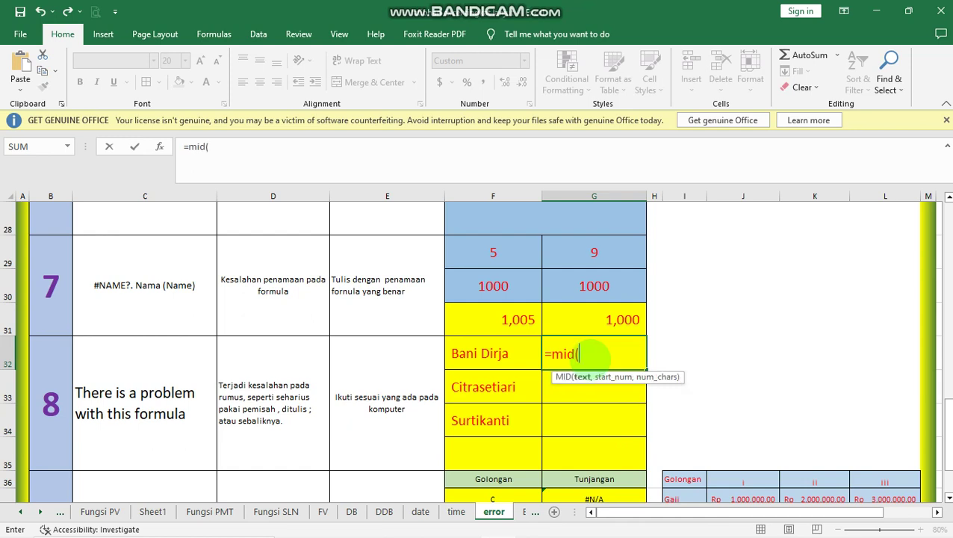
left_click(488, 354)
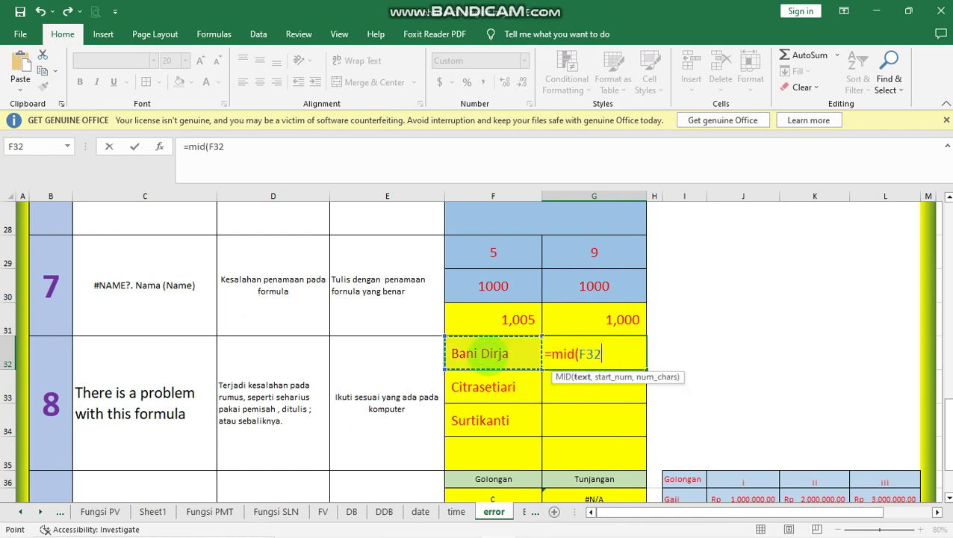
type(",")
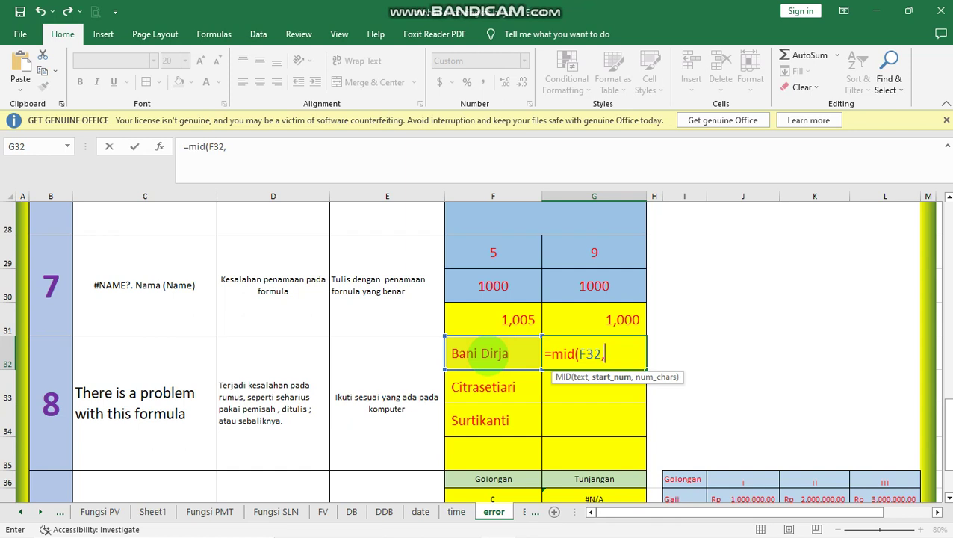
type("3;4)")
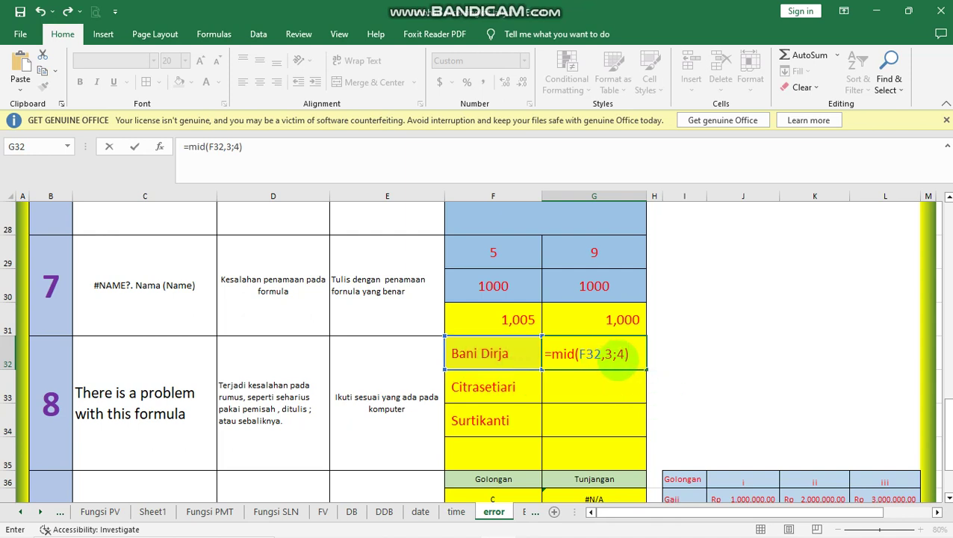
key("Return")
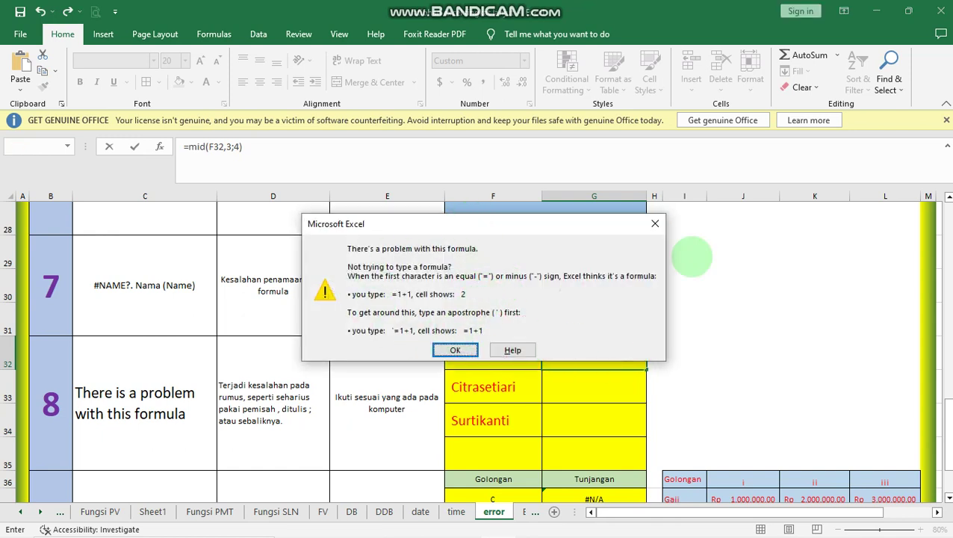
left_click(656, 223)
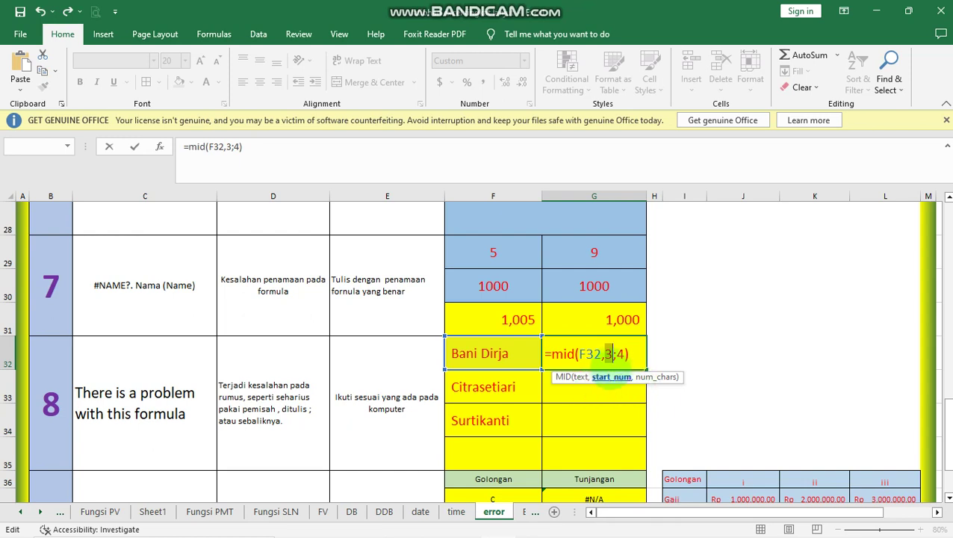
Step: Replace the semicolon in G32's formula with a comma, making it =MID(F32,3,4), and fill it down to G34
left_click(615, 354)
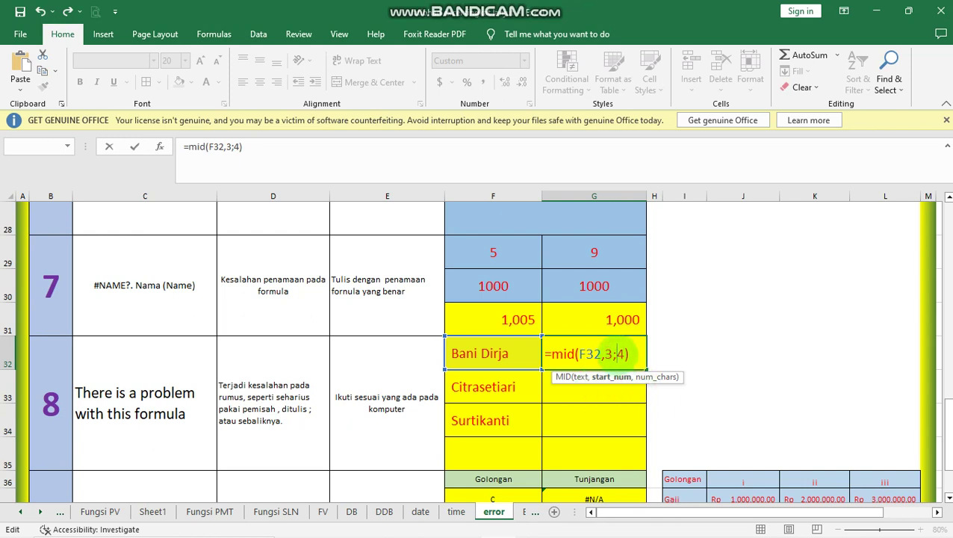
key("BackSpace")
type(",")
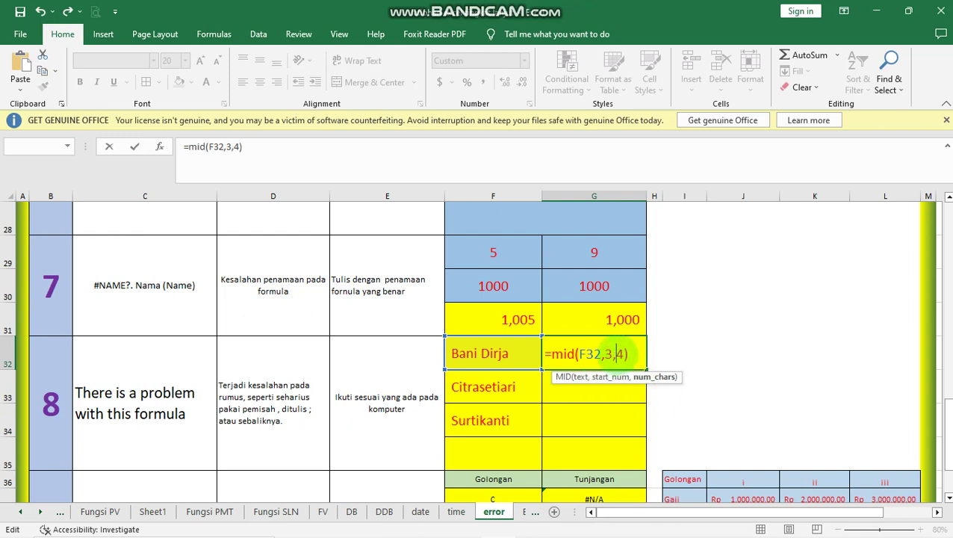
key("Return")
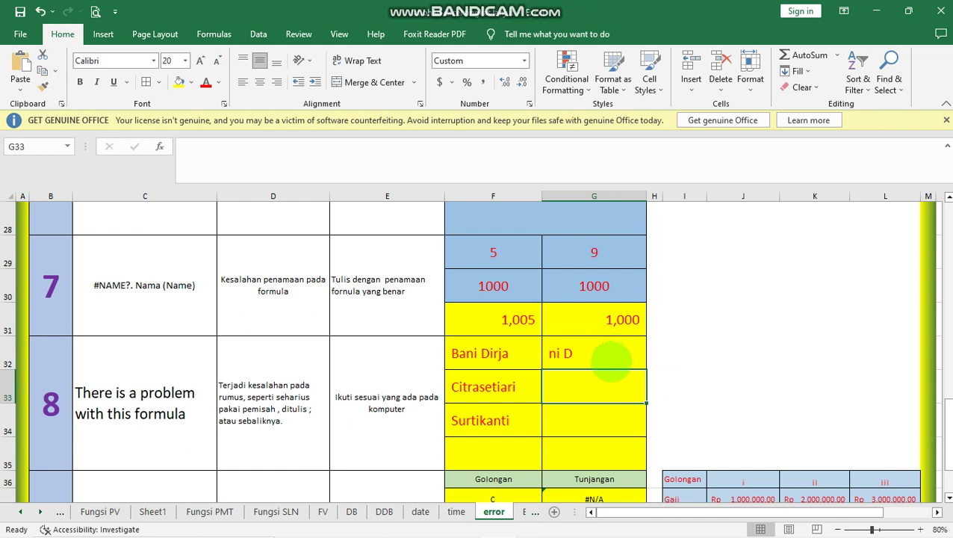
left_click(619, 357)
left_click_drag(647, 369, 647, 438)
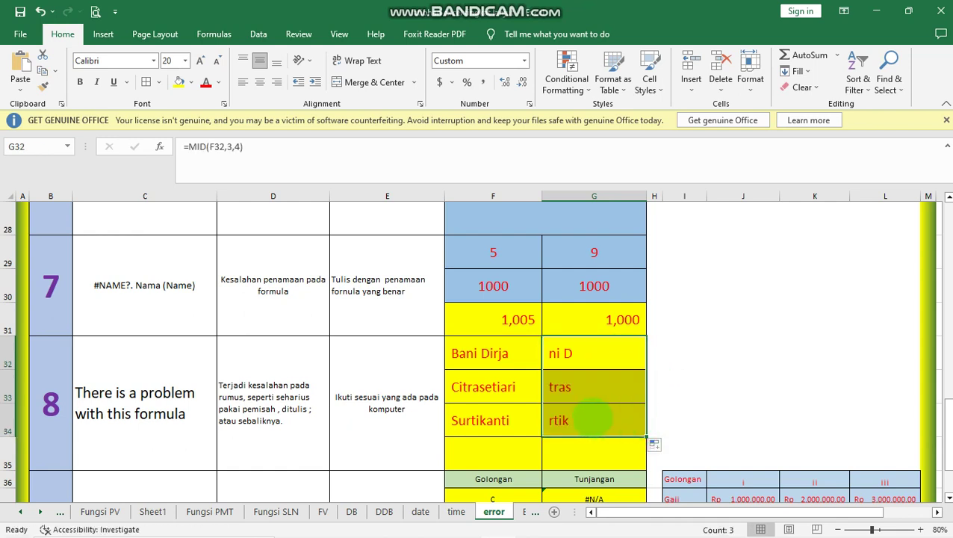
Step: Replace the Golongan lookup values of the #N/A example with III in F37, II in F38 and I in F39
scroll(493, 351, "down", 2)
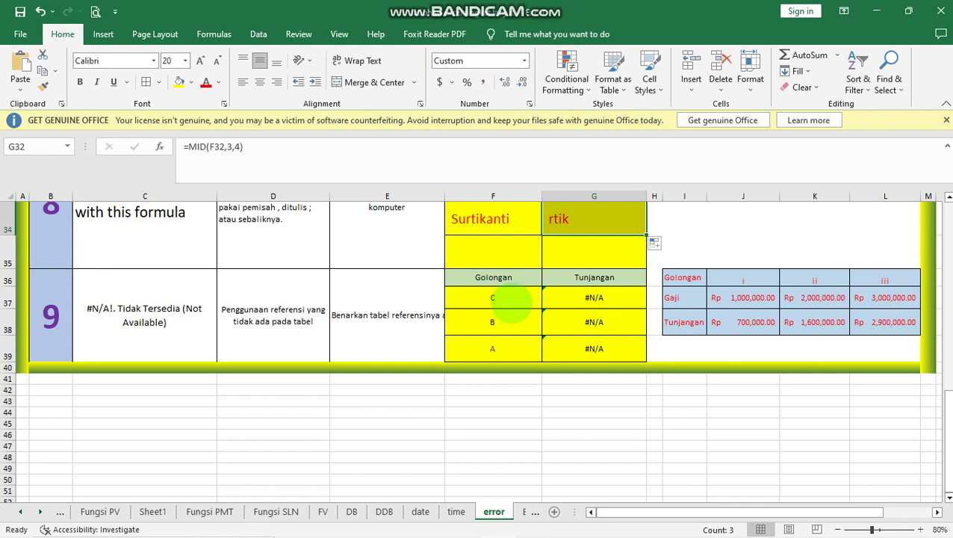
left_click(513, 299)
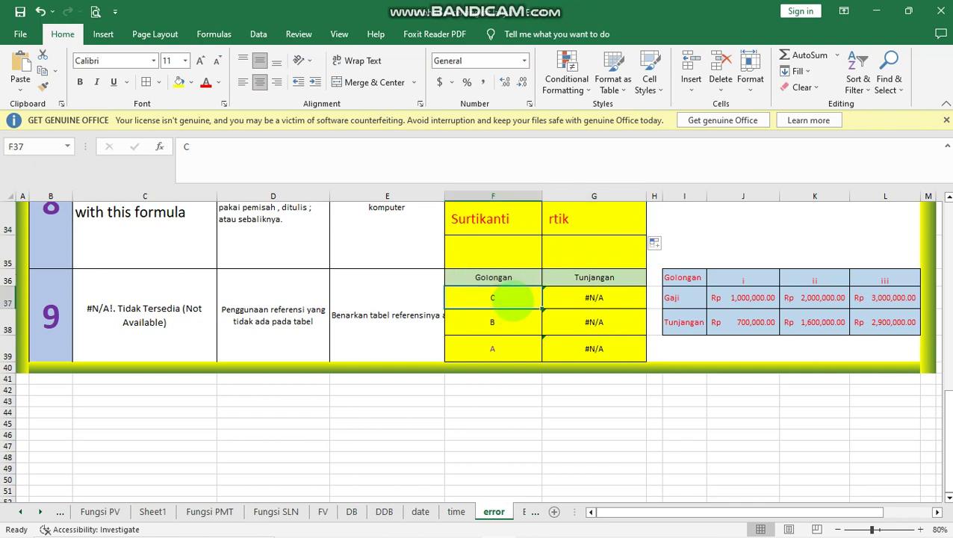
type("III")
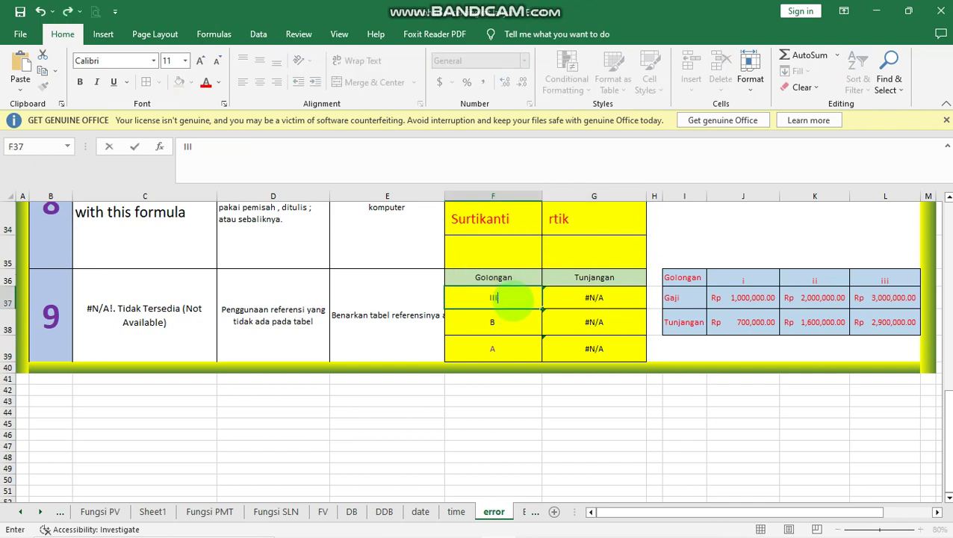
key("Return")
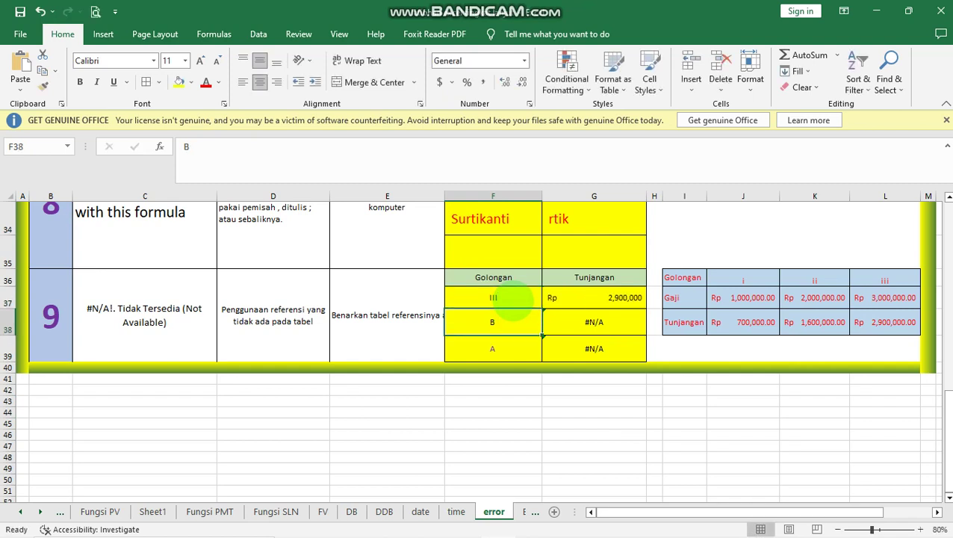
type("II")
key("Return")
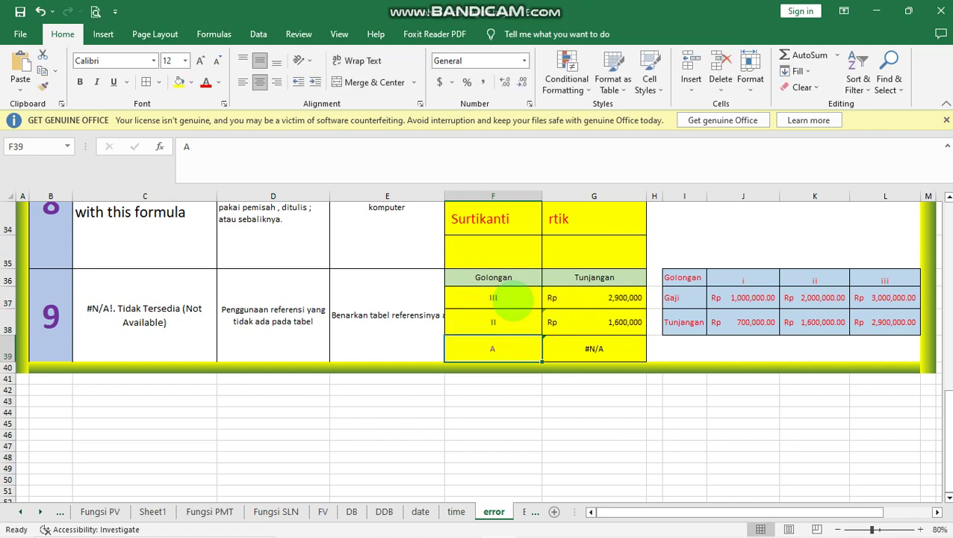
type("I\\")
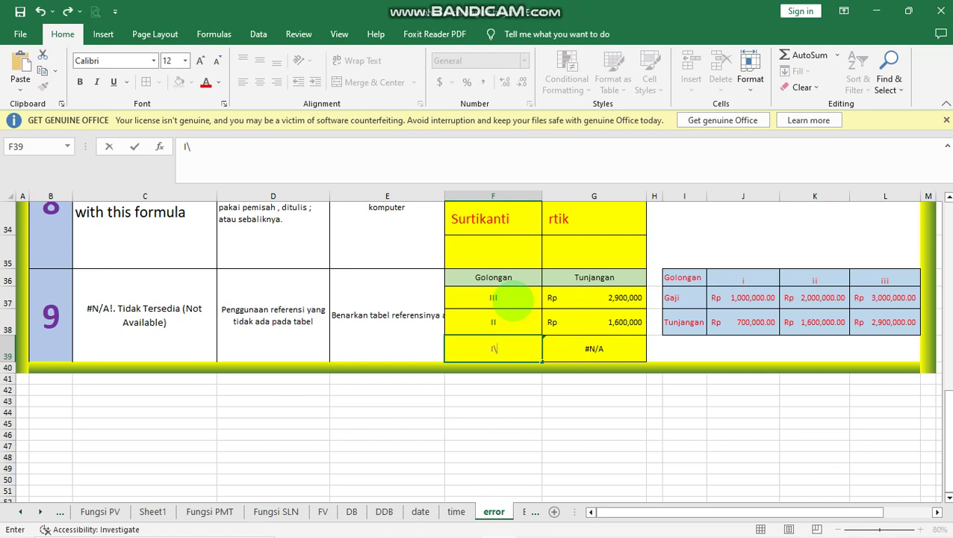
key("BackSpace")
key("BackSpace")
key("Return")
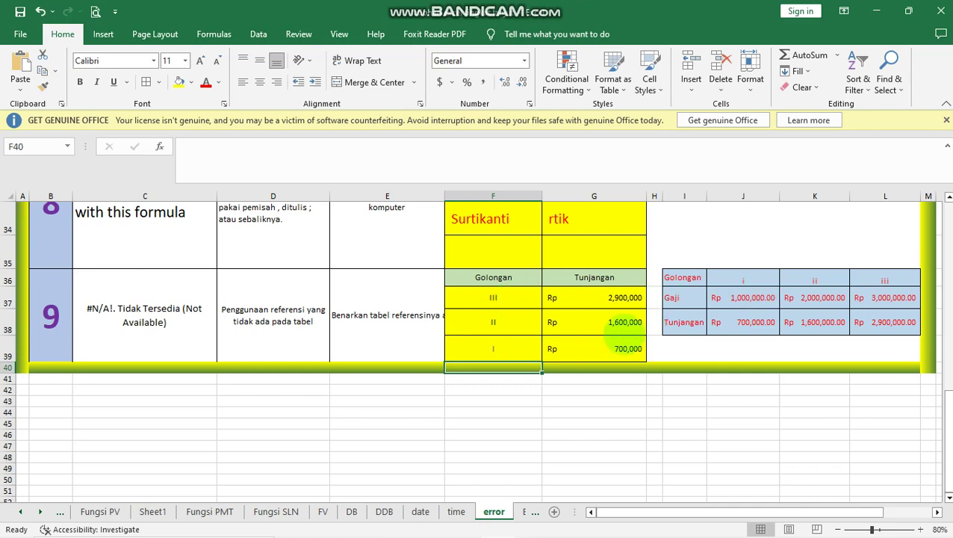
scroll(624, 337, "up", 4)
scroll(624, 337, "up", 7)
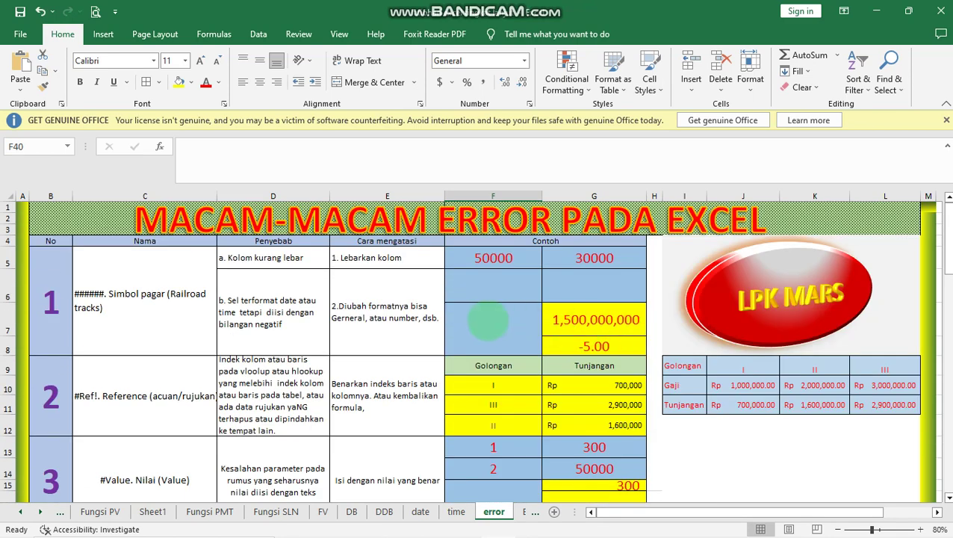